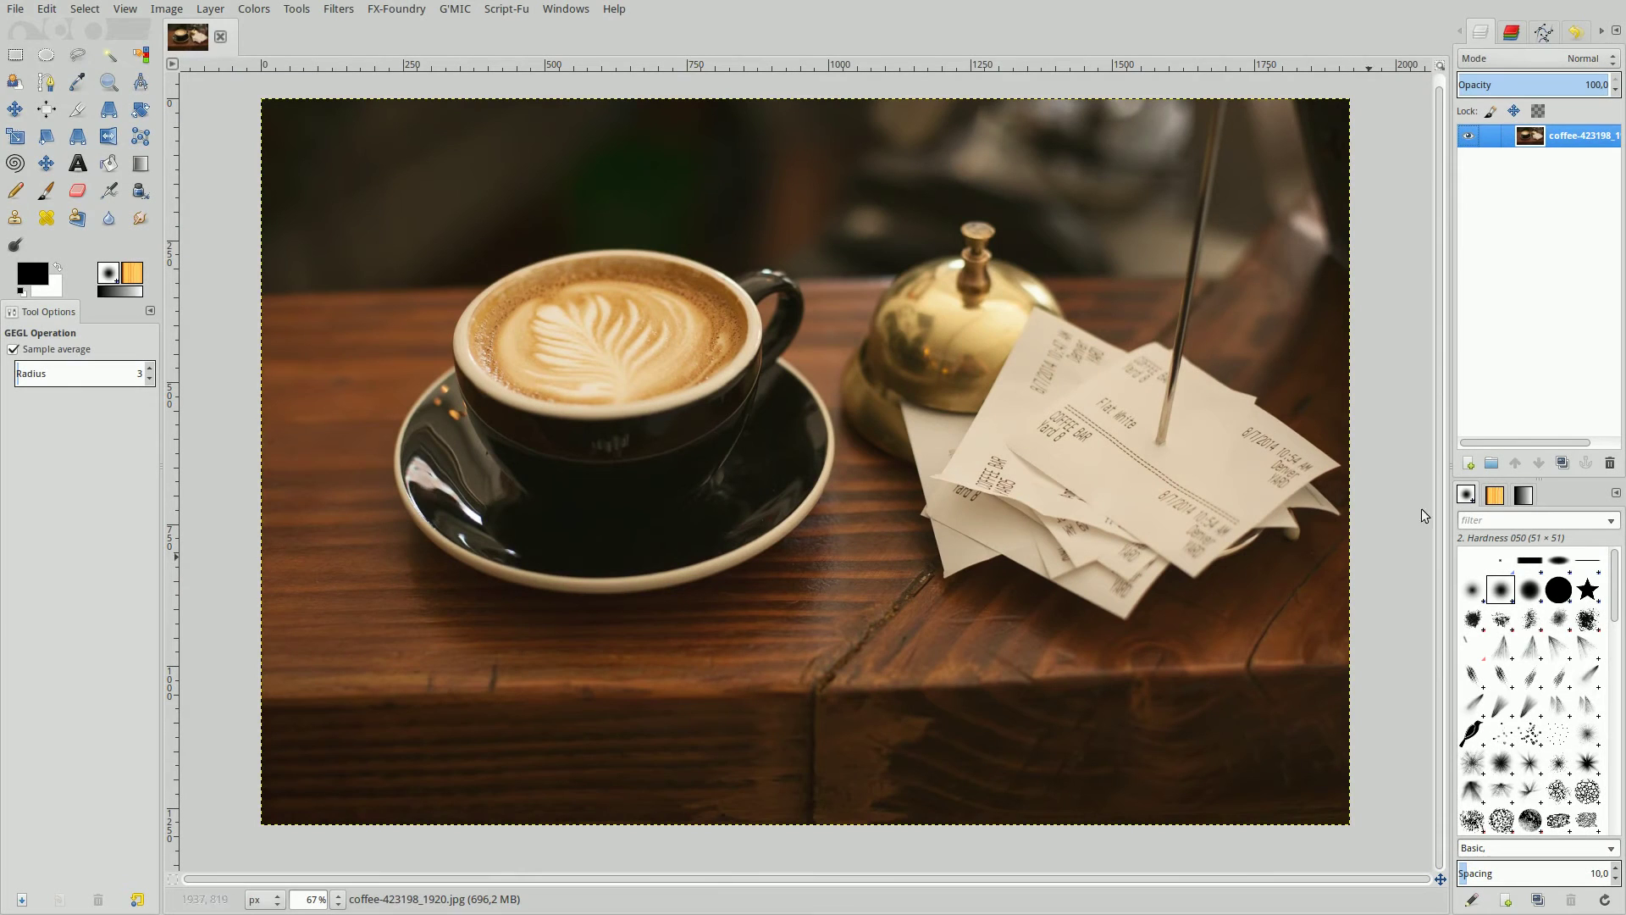
Duplicate the coffee layer, hide the original, and apply Unsharp Mask (deviation 0.550, scale 4.000)
left_click(1563, 463)
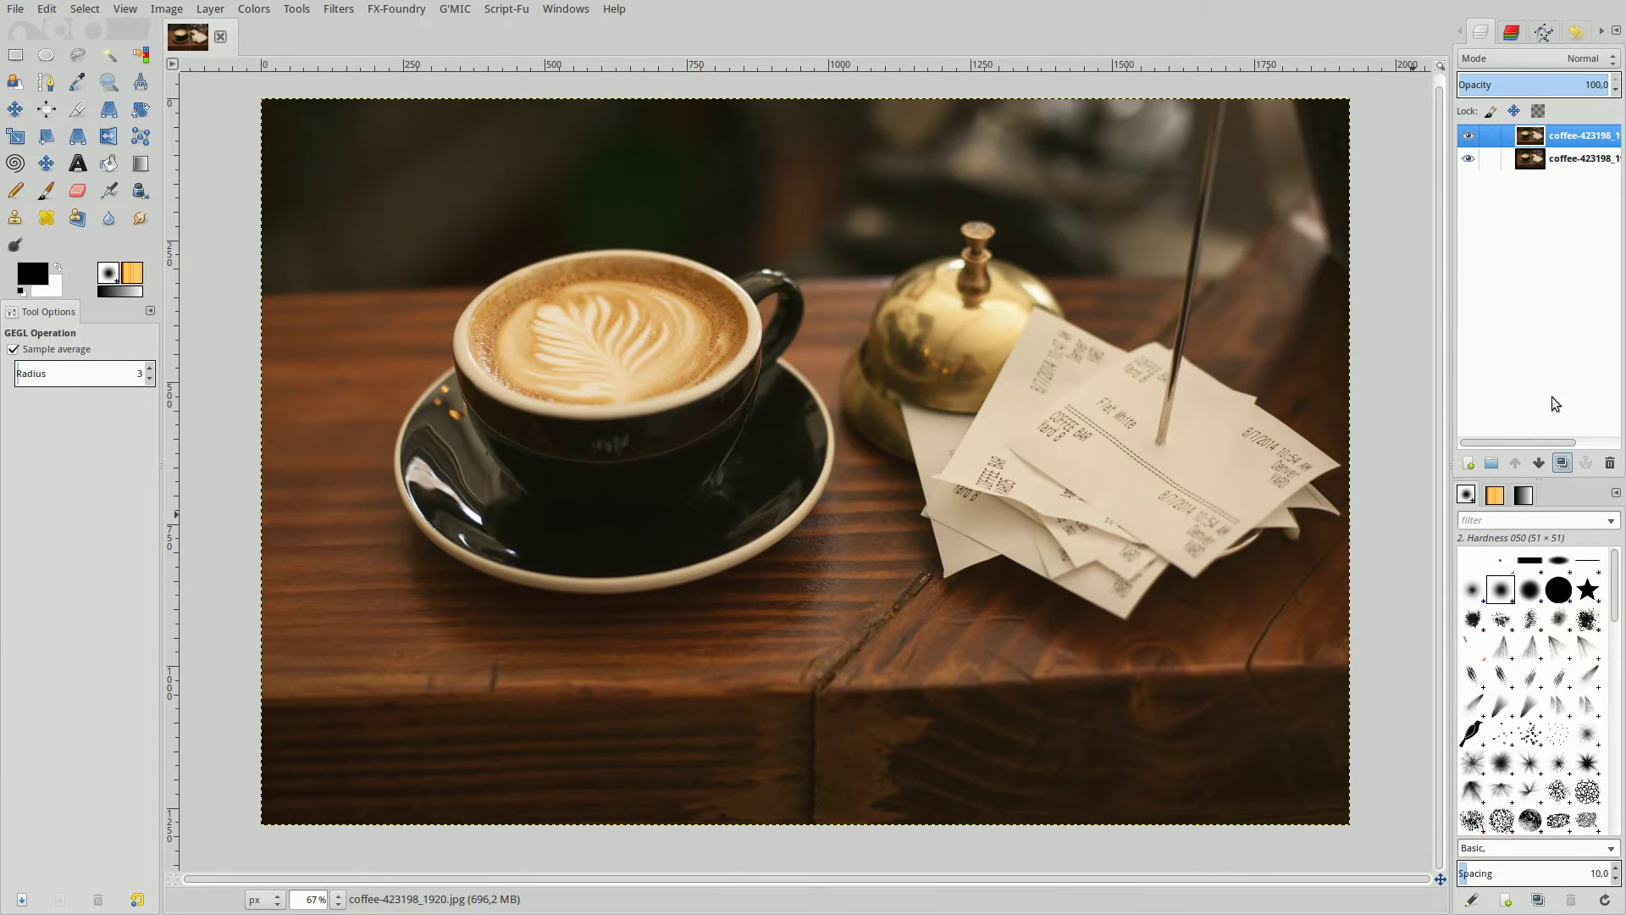
left_click(1468, 158)
left_click(337, 10)
mouse_move(358, 134)
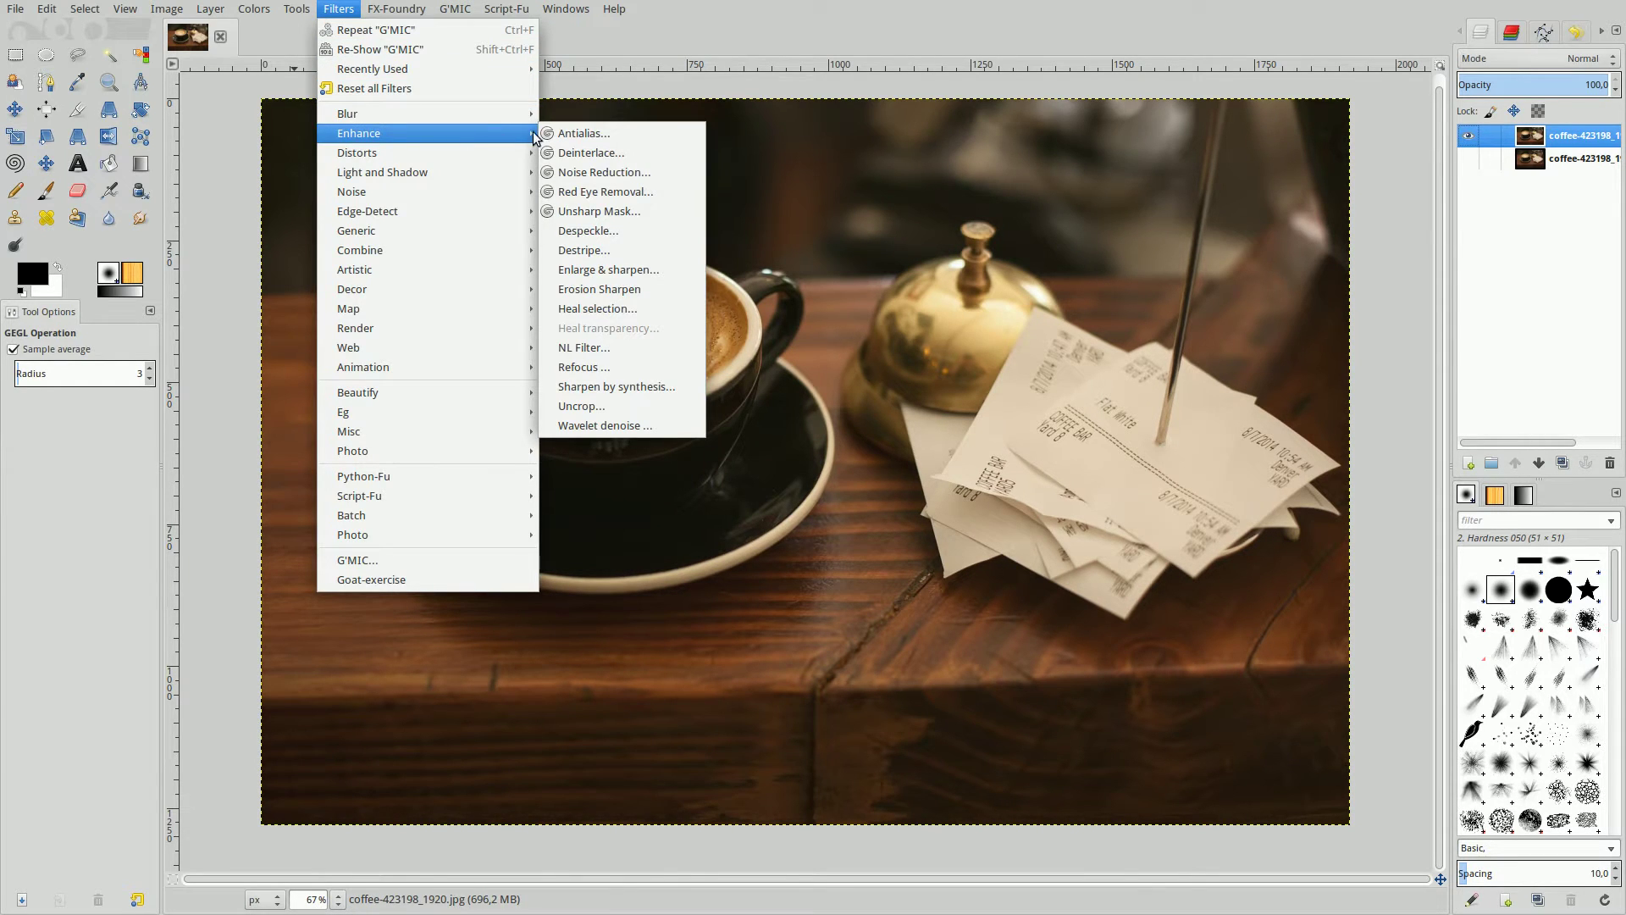
left_click(602, 213)
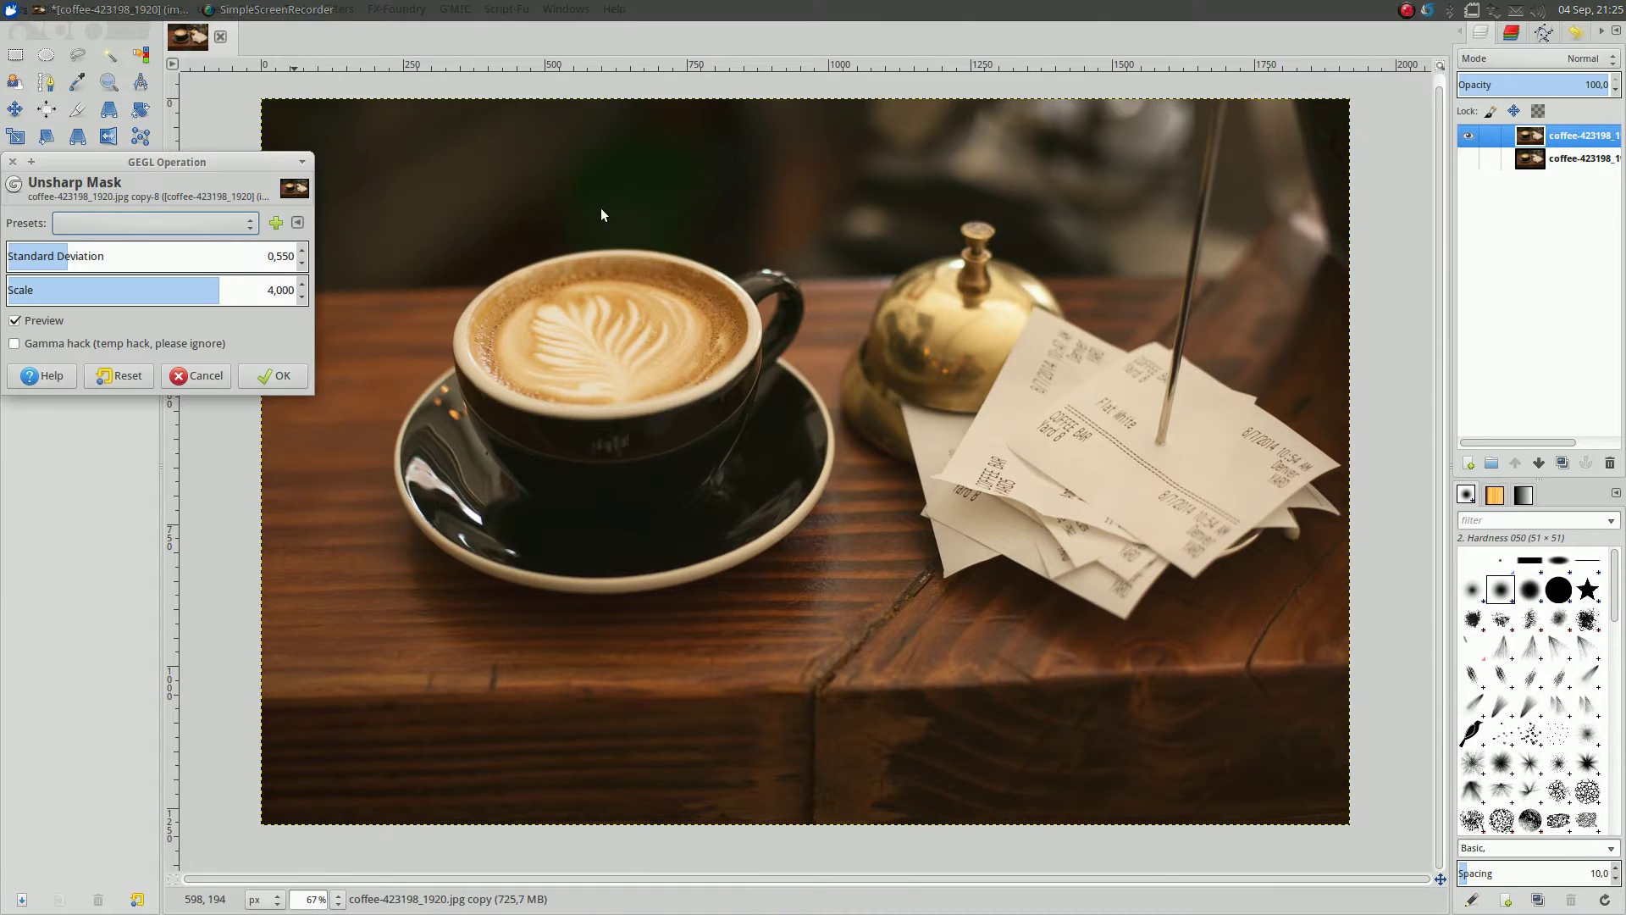
left_click(288, 373)
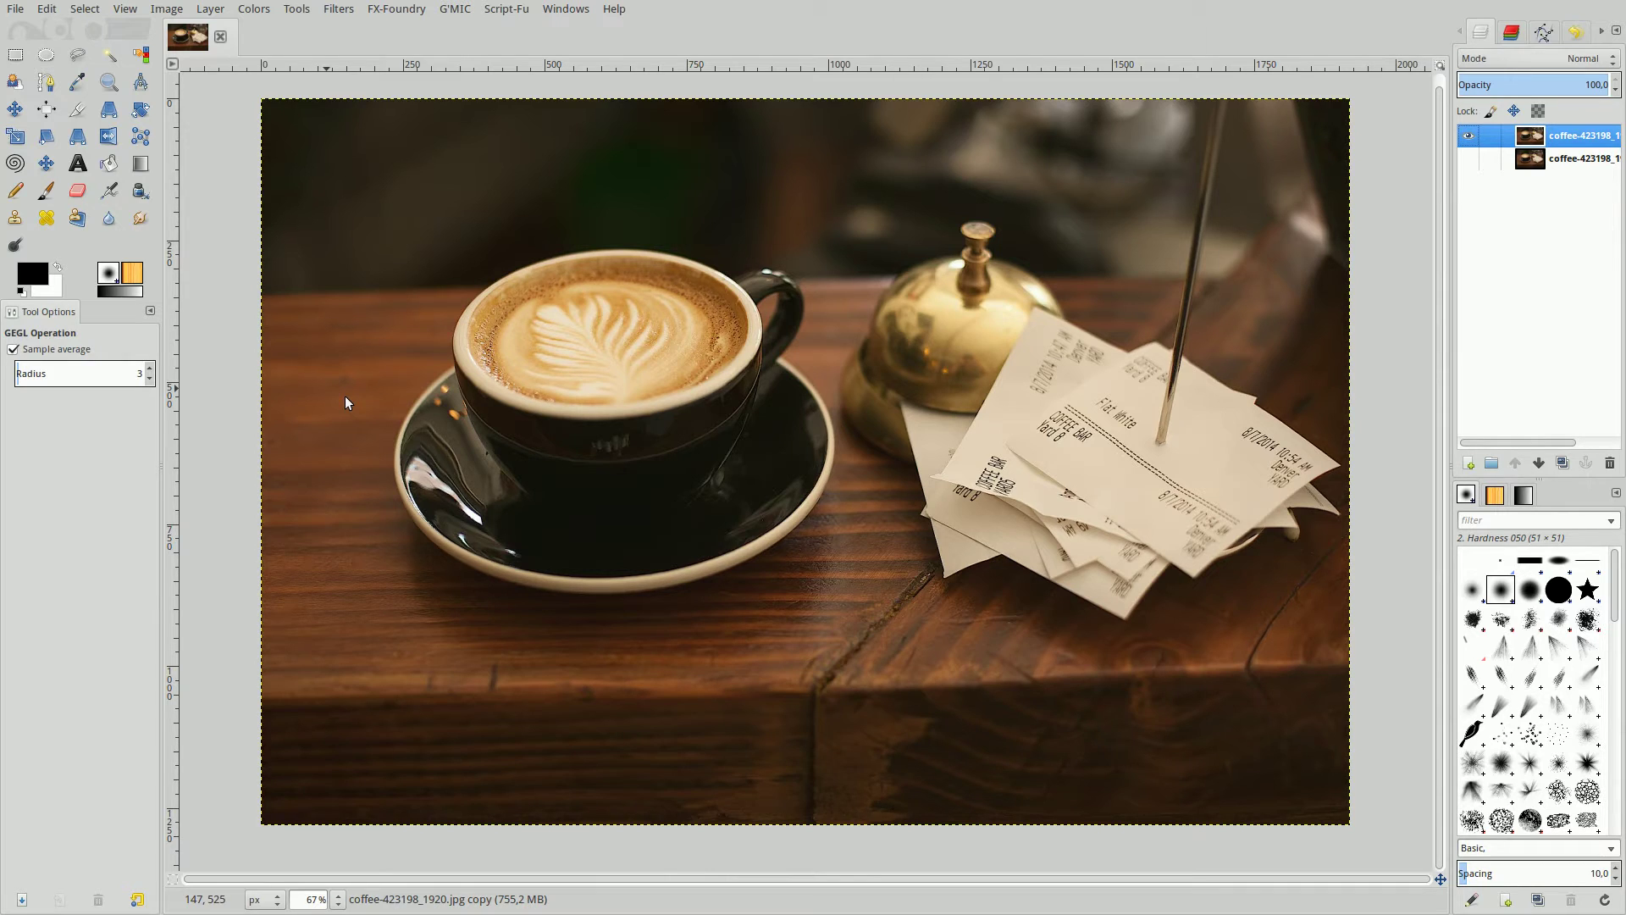
Apply Exposure to the sharpened duplicate with exposure 1,1 and offset 0,050
left_click(263, 10)
left_click(292, 418)
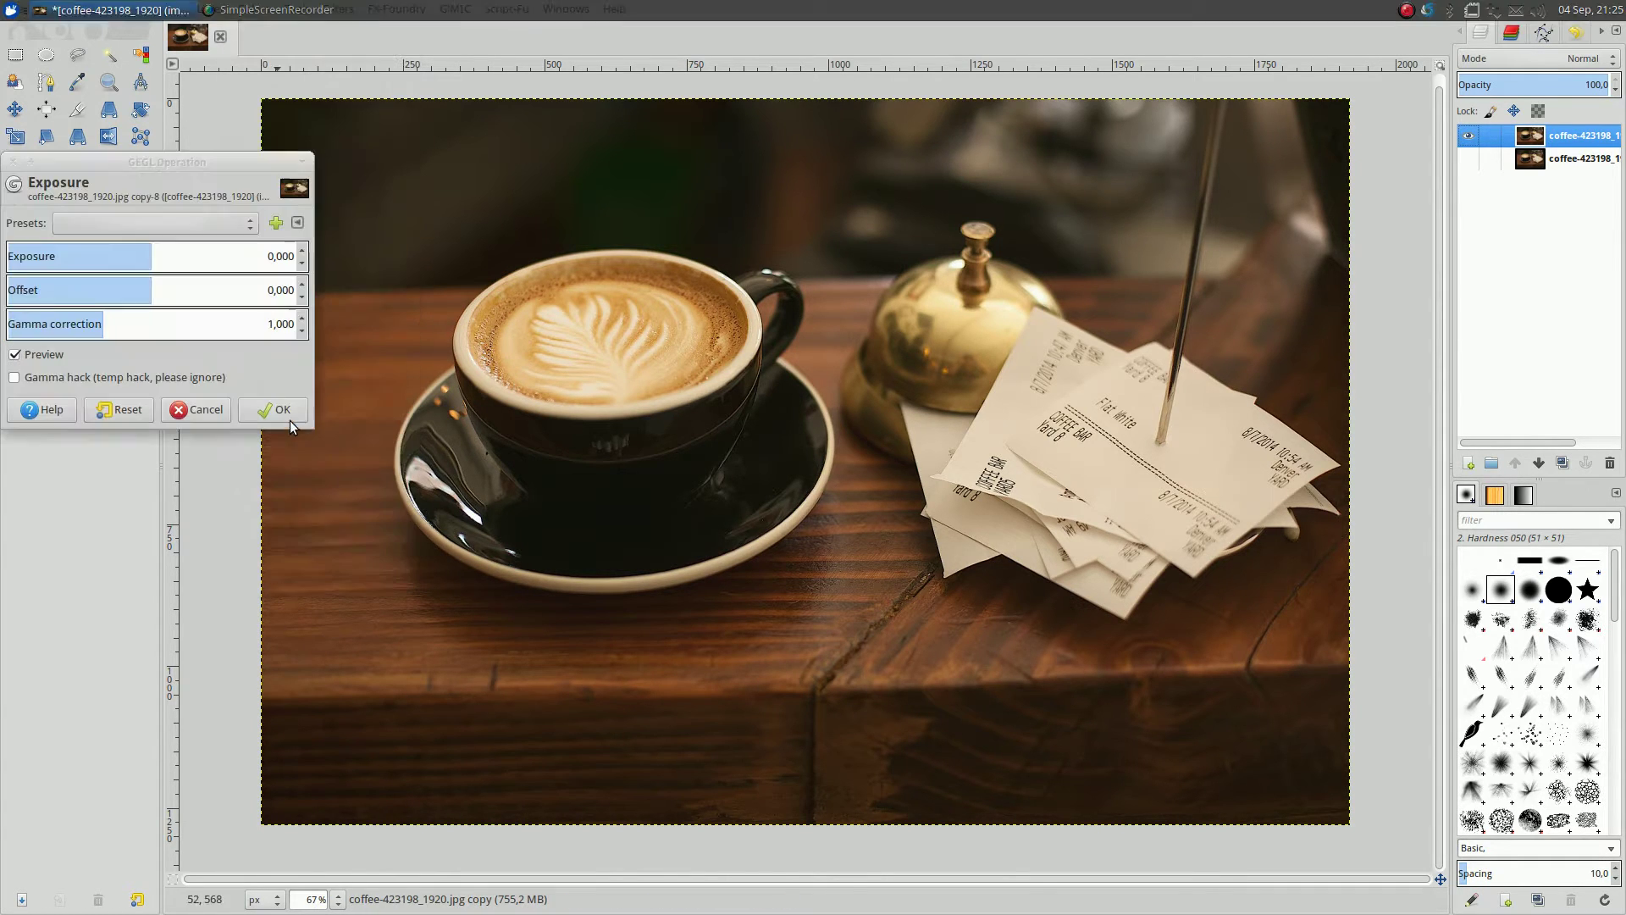
double_click(283, 257)
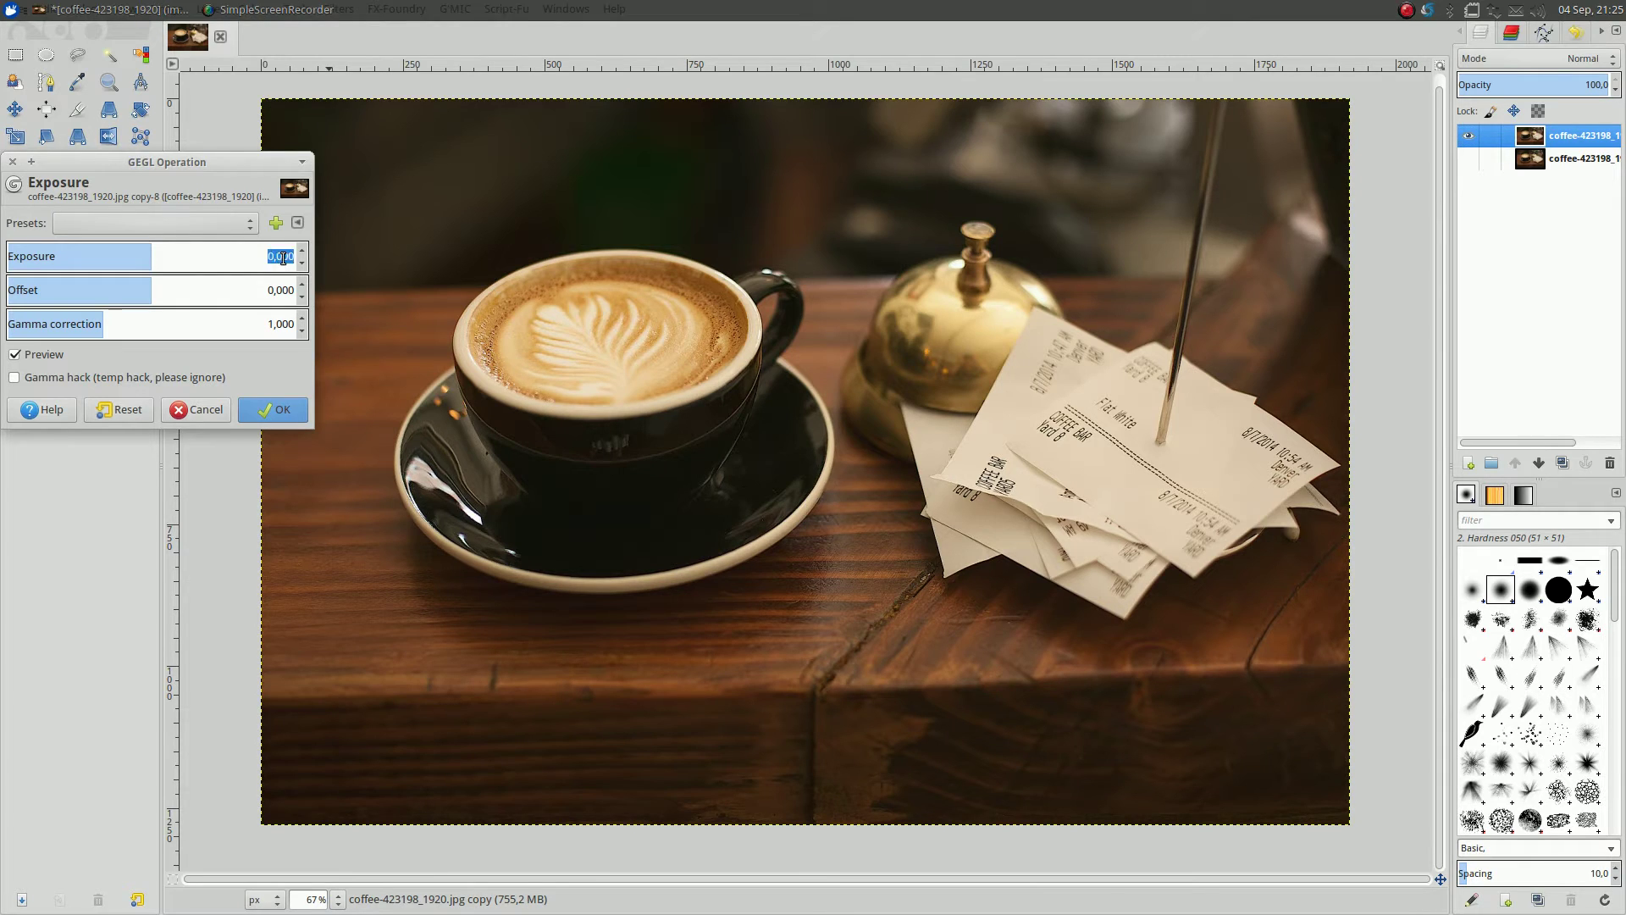
type("1,1")
key("Return")
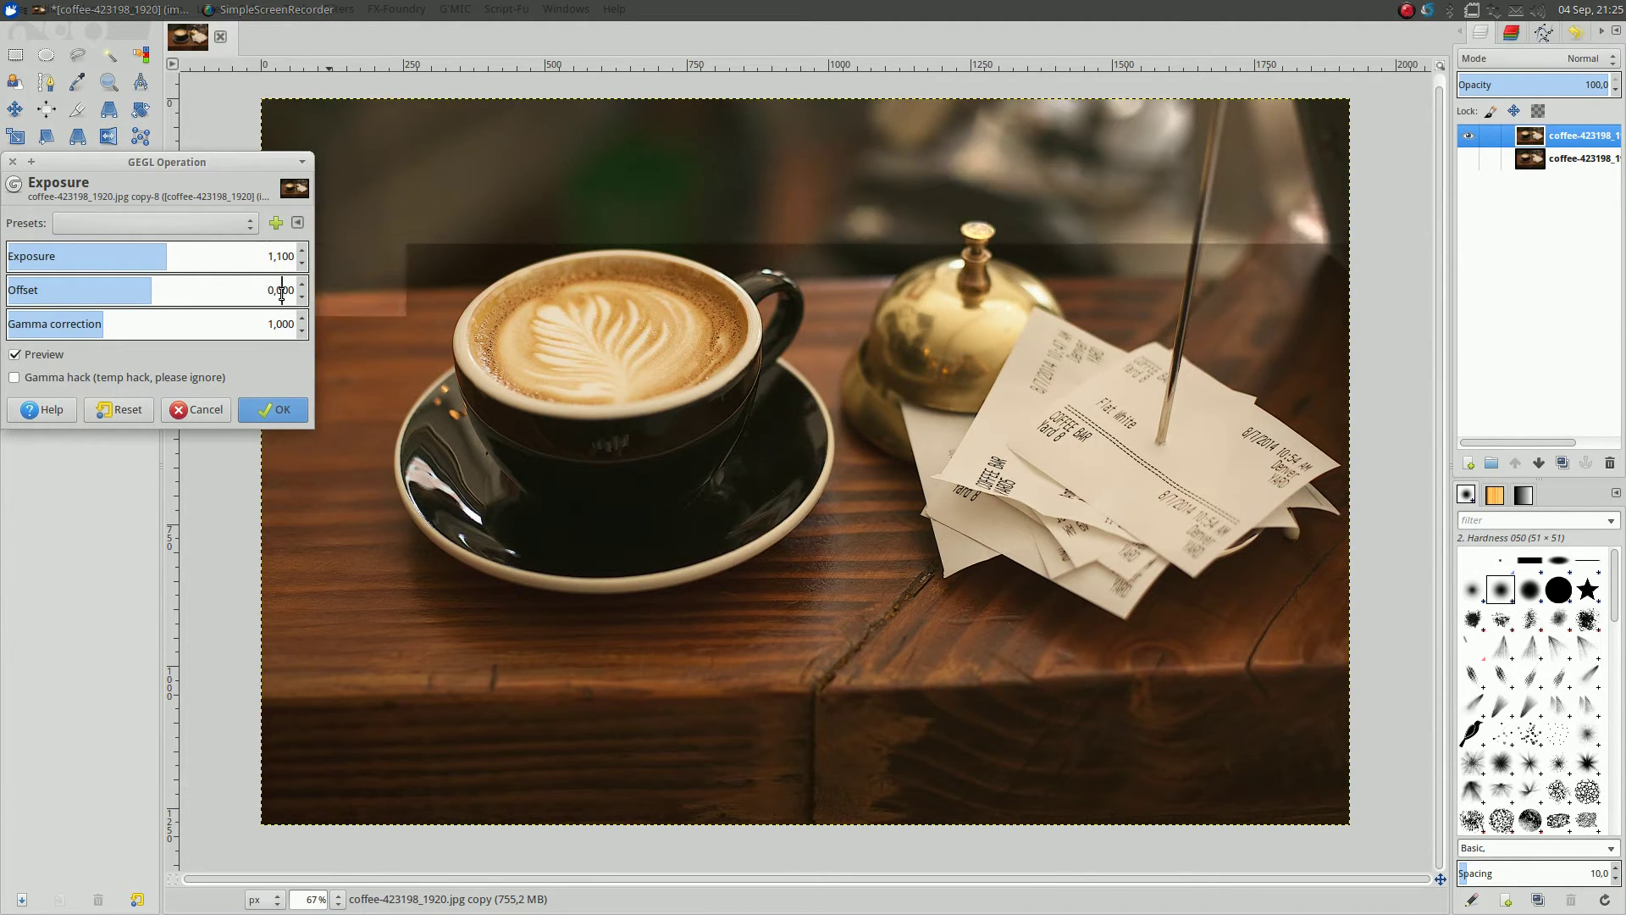
double_click(282, 290)
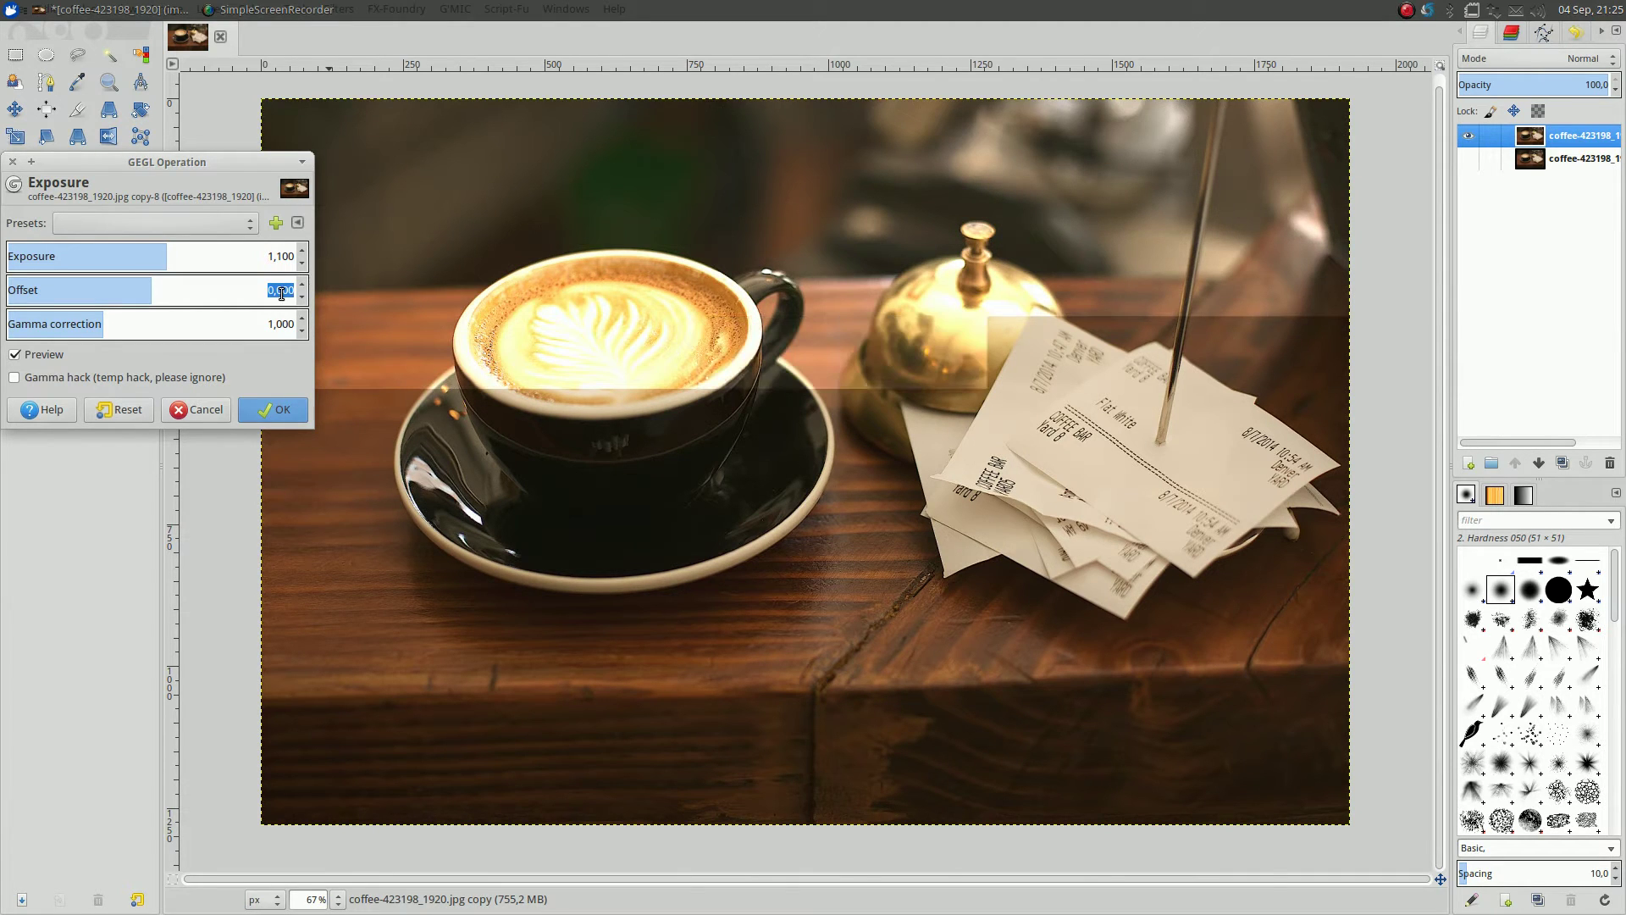
type("050")
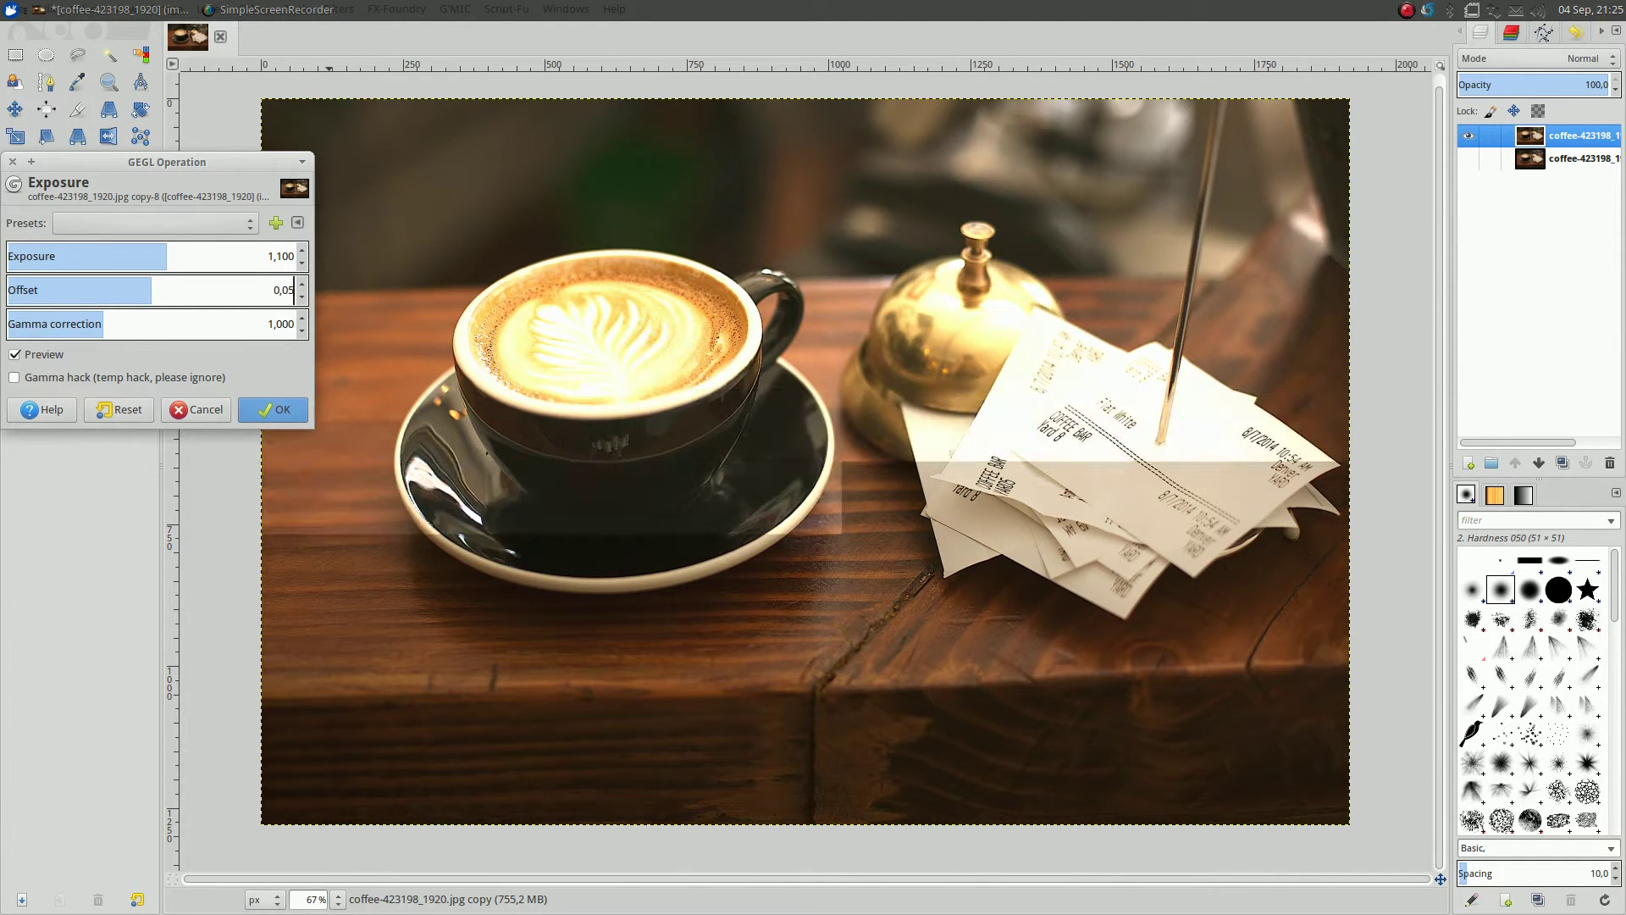
key("Return")
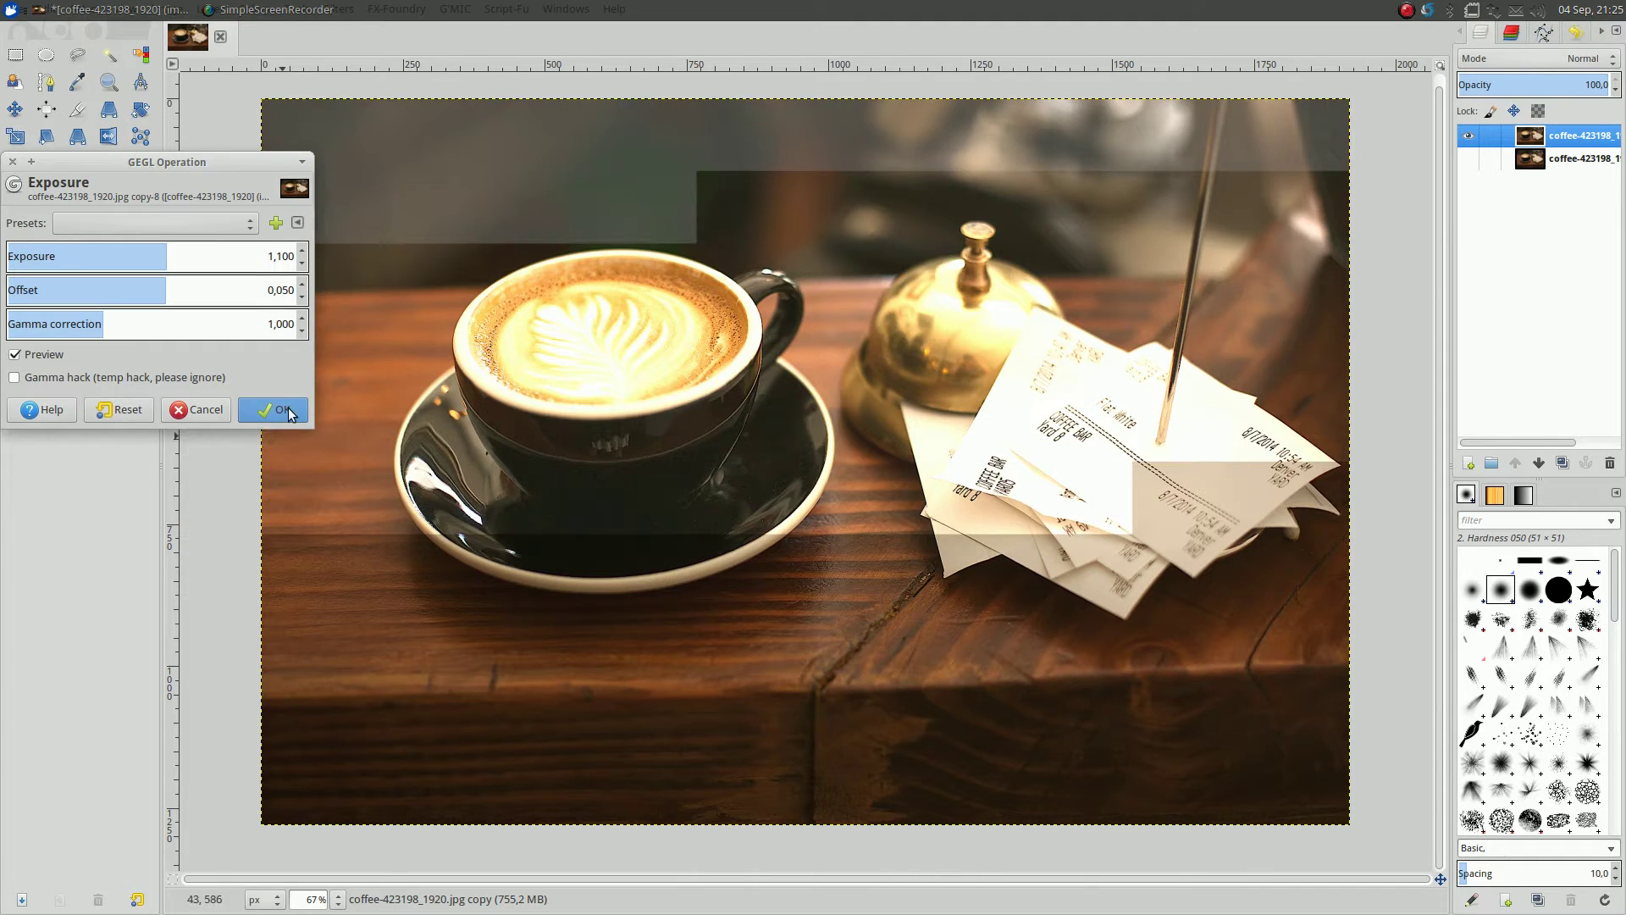
left_click(287, 412)
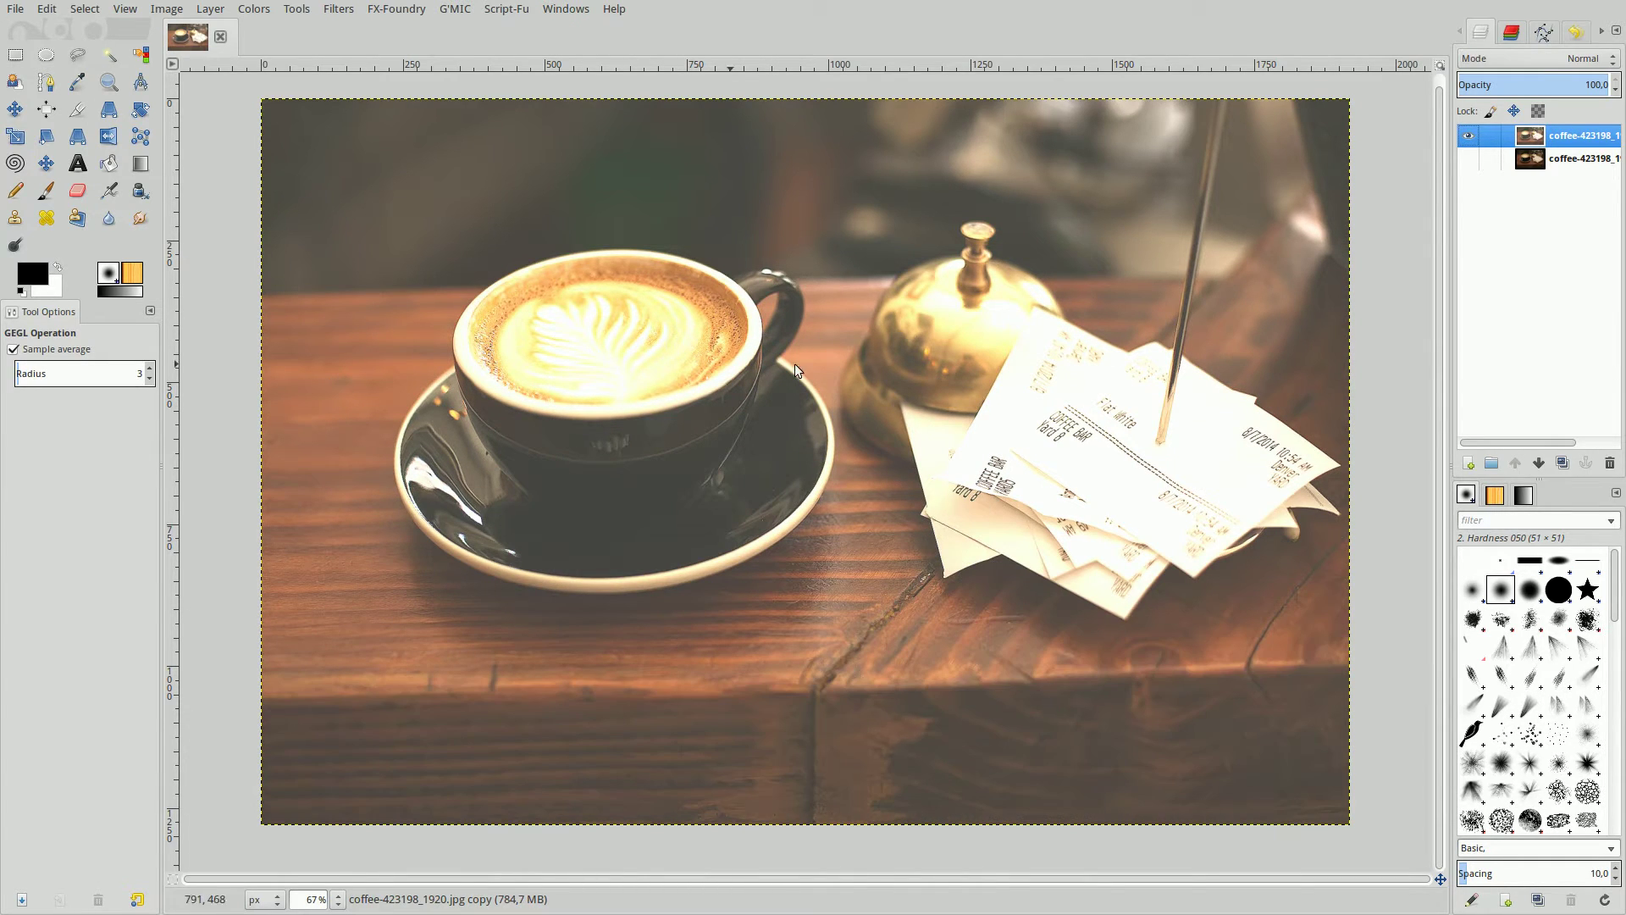
Apply a Value S-curve in Curves, pulling shadows below the diagonal and lifting highlights above it
left_click(254, 8)
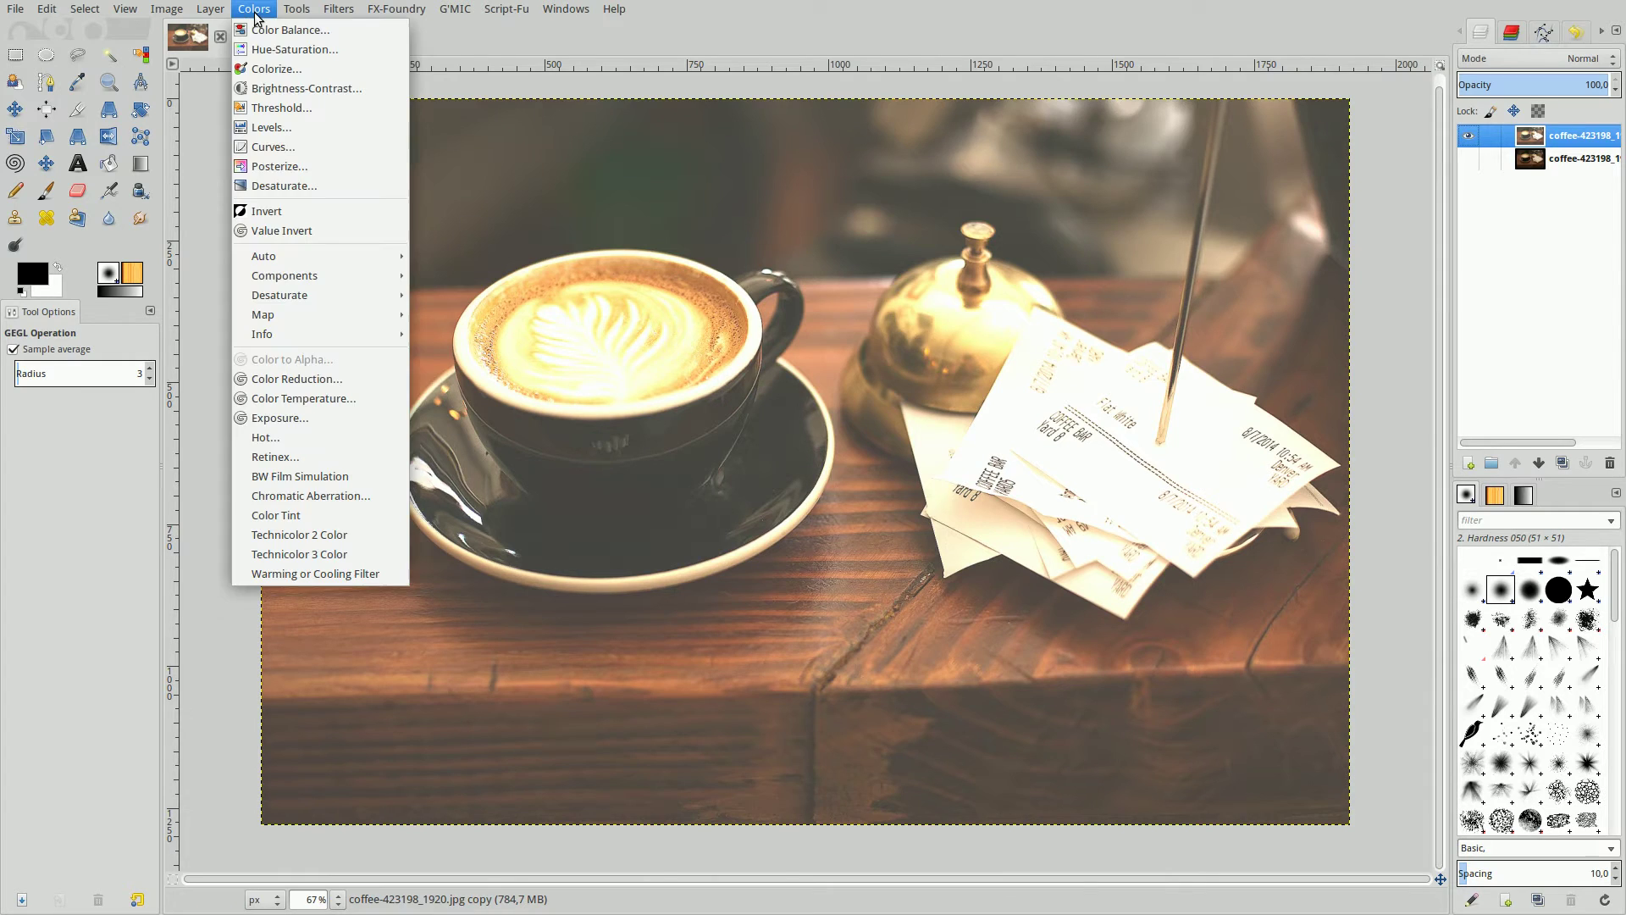
left_click(277, 146)
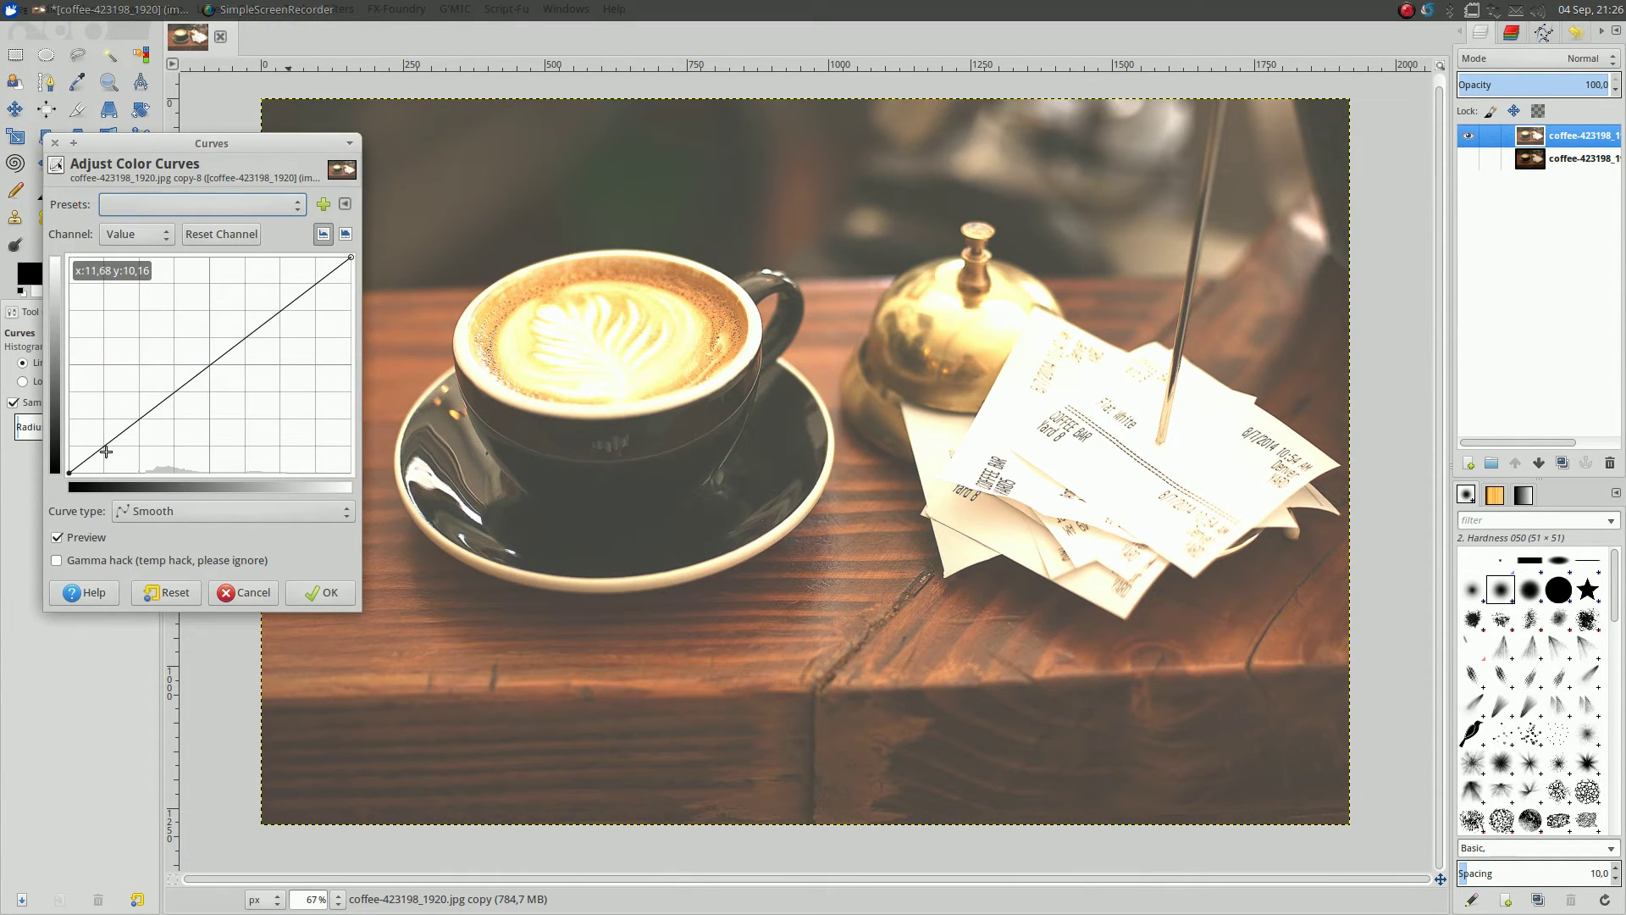
left_click_drag(102, 450, 117, 456)
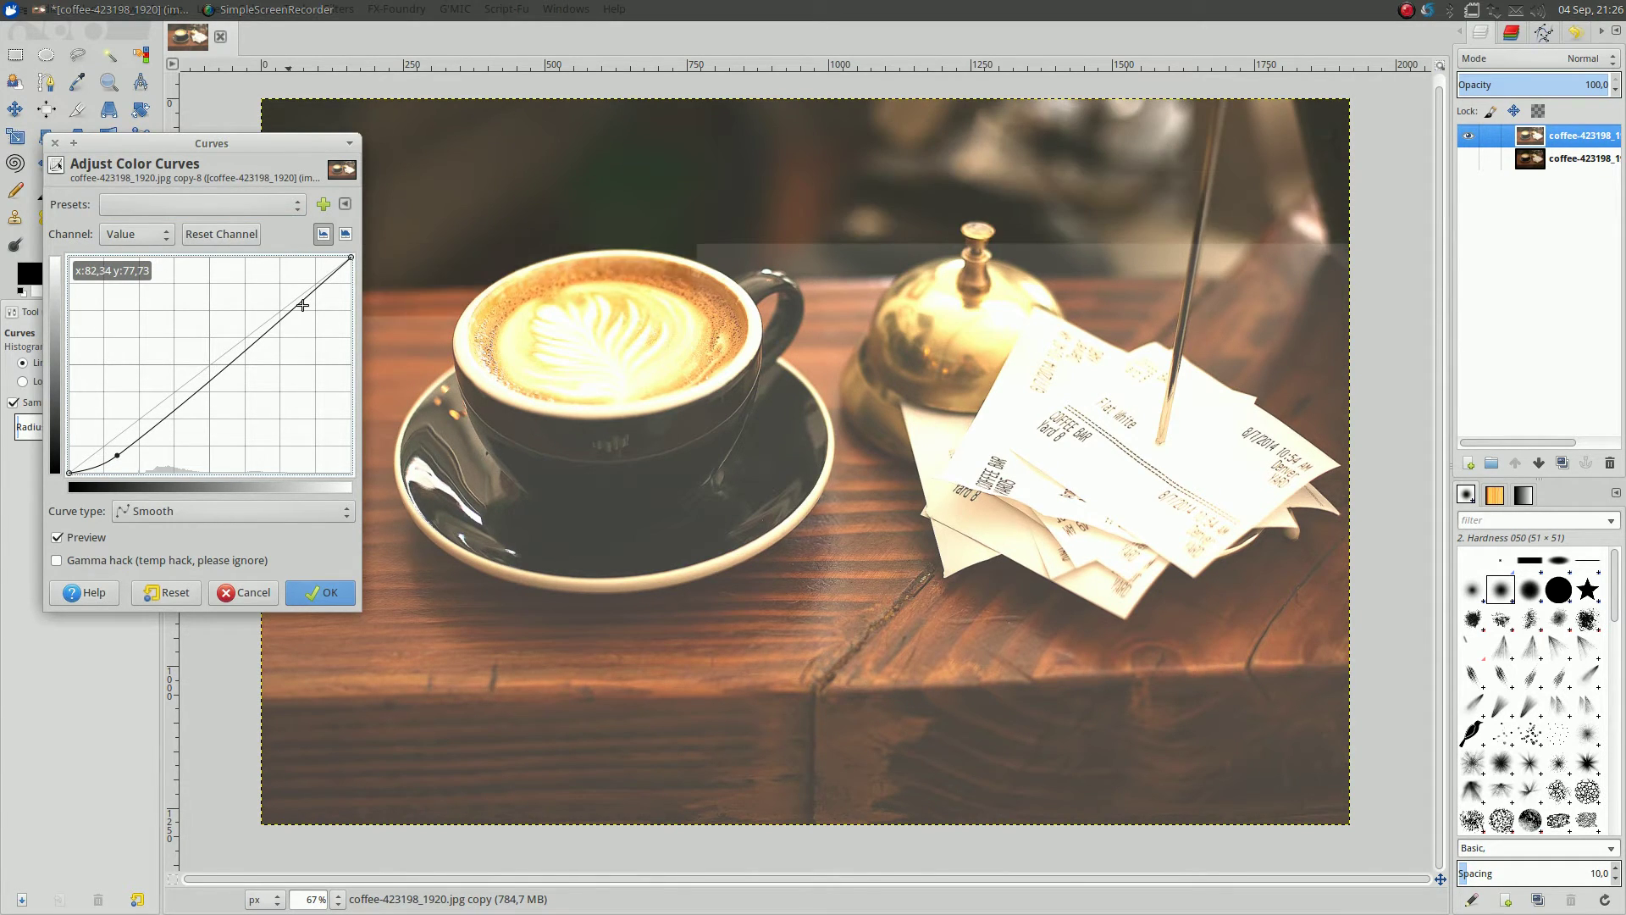
left_click_drag(315, 290, 310, 280)
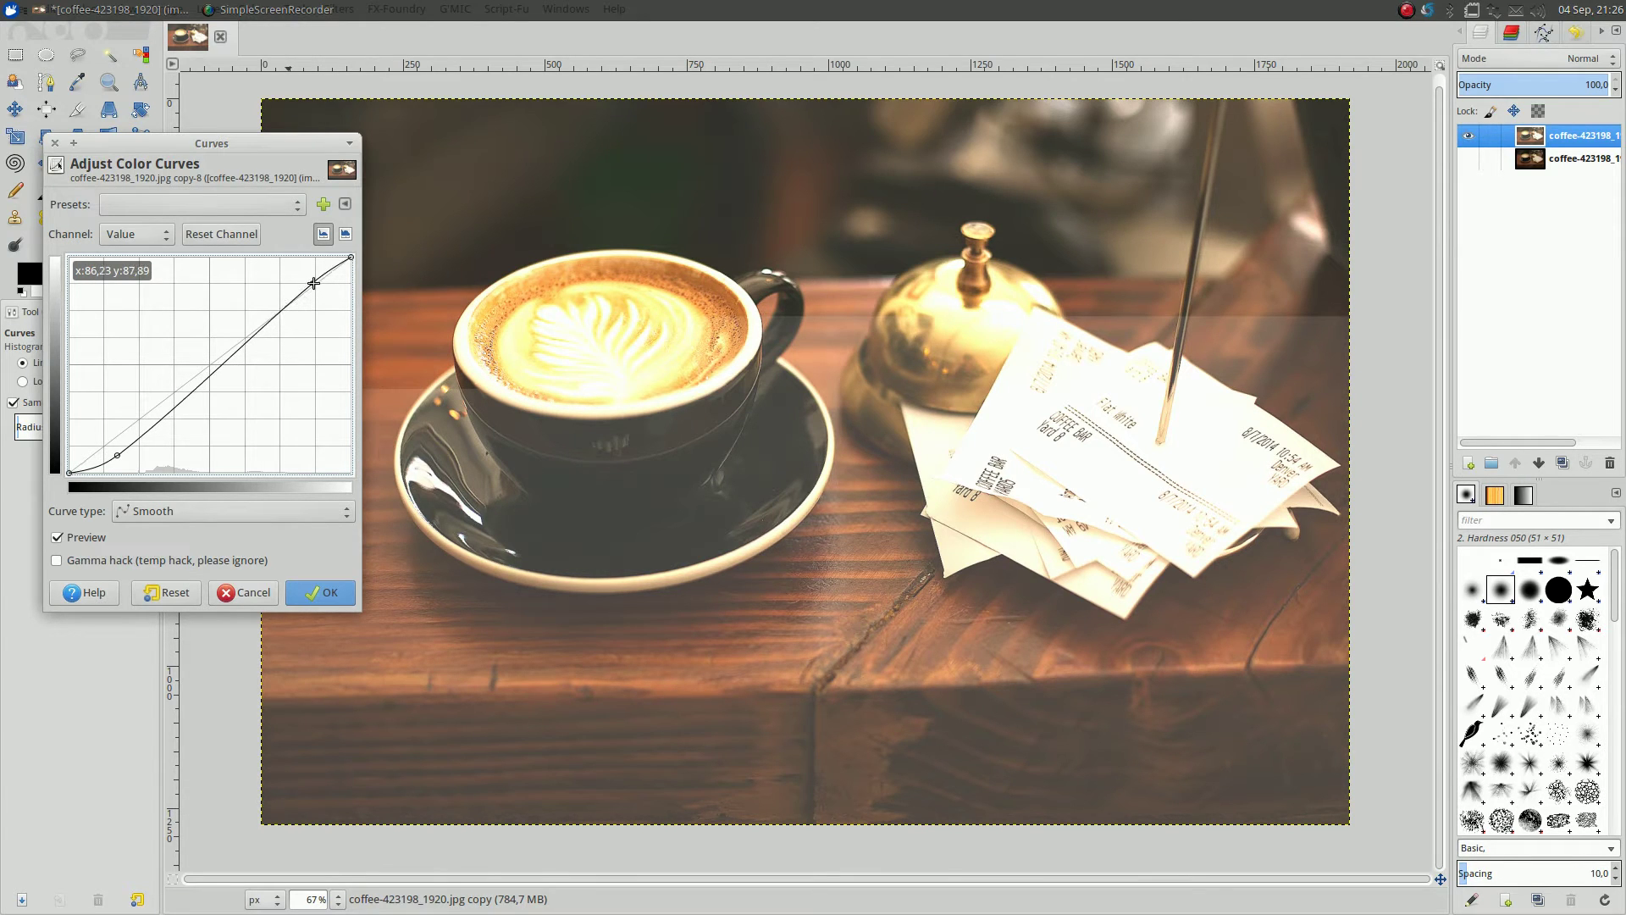
left_click(311, 590)
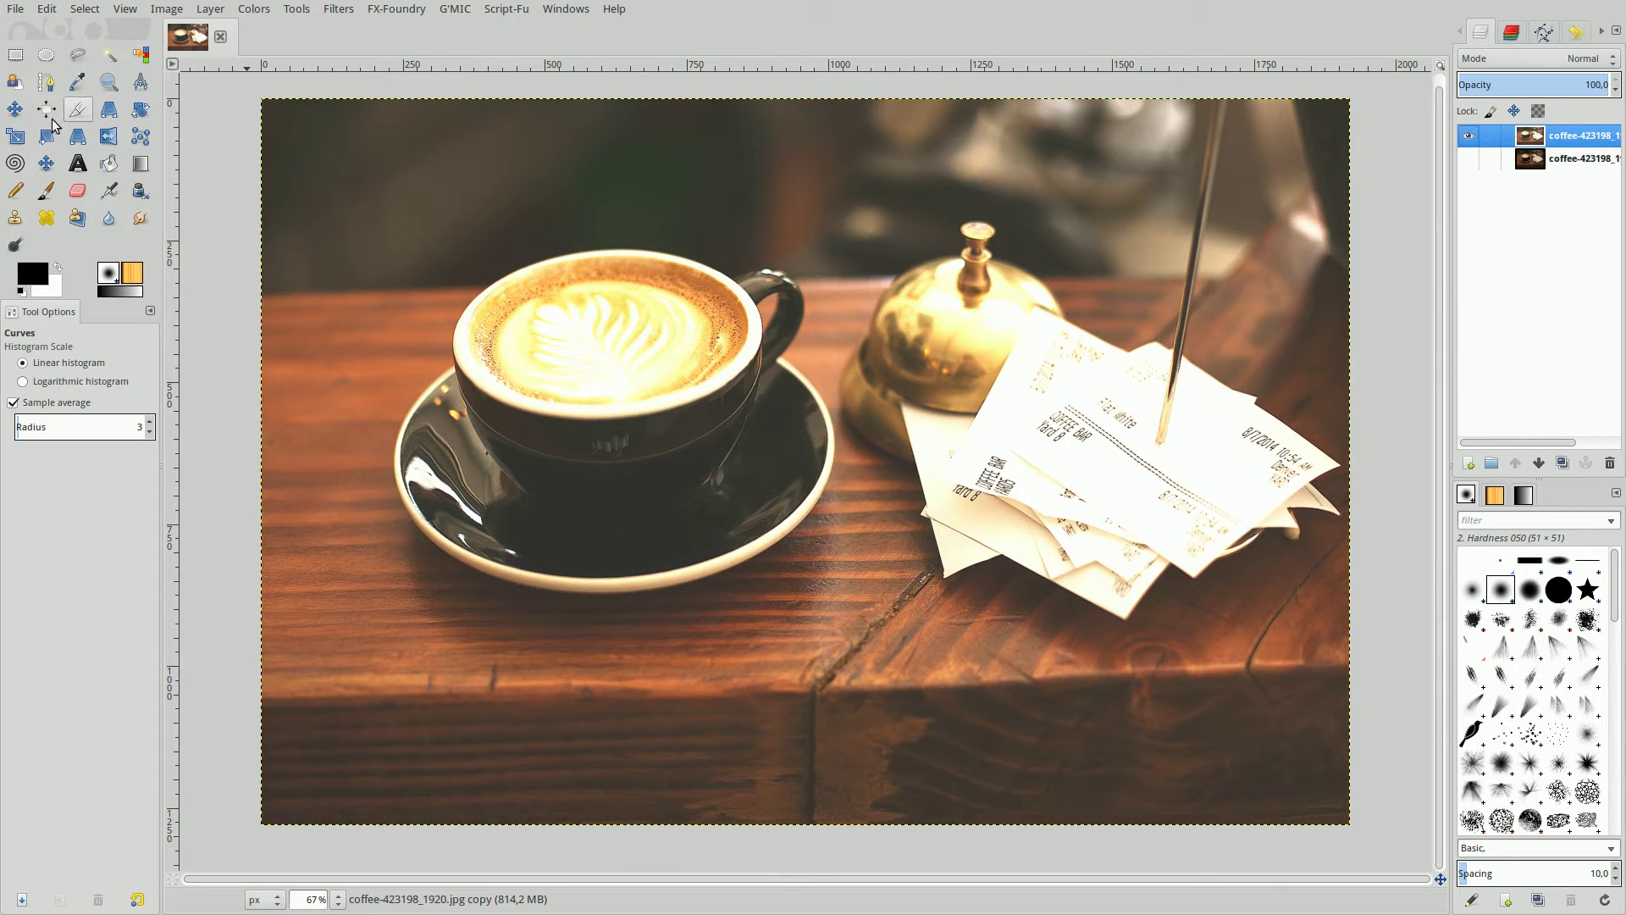
In a new Curves pass, lower the Red channel curve in the shadows
left_click(15, 110)
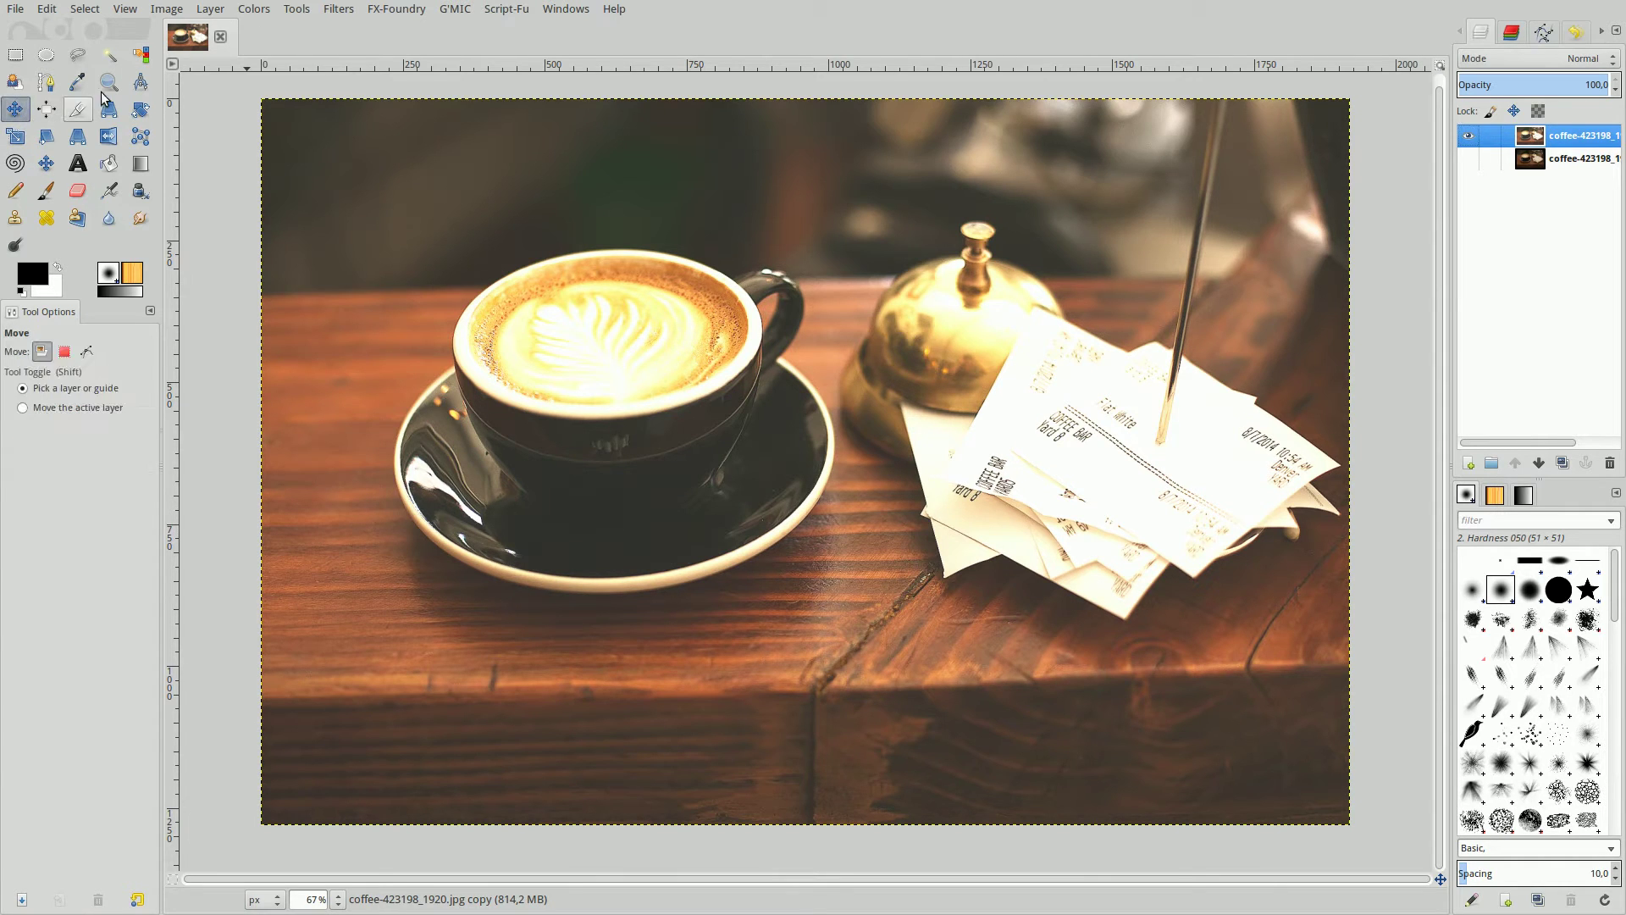
left_click(253, 9)
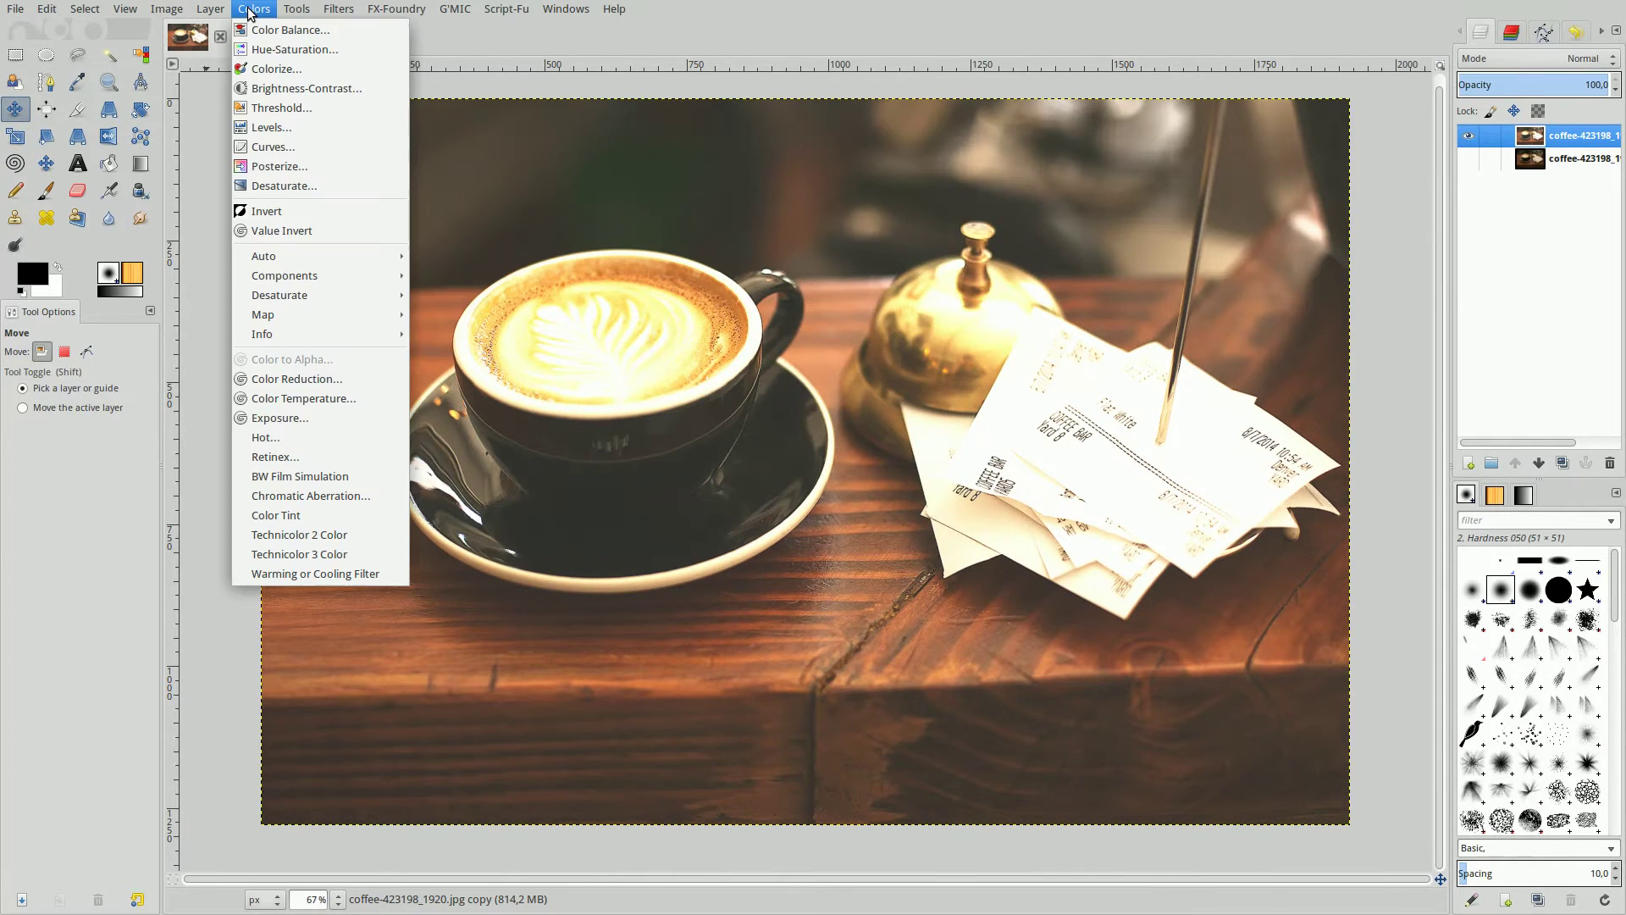
left_click(262, 146)
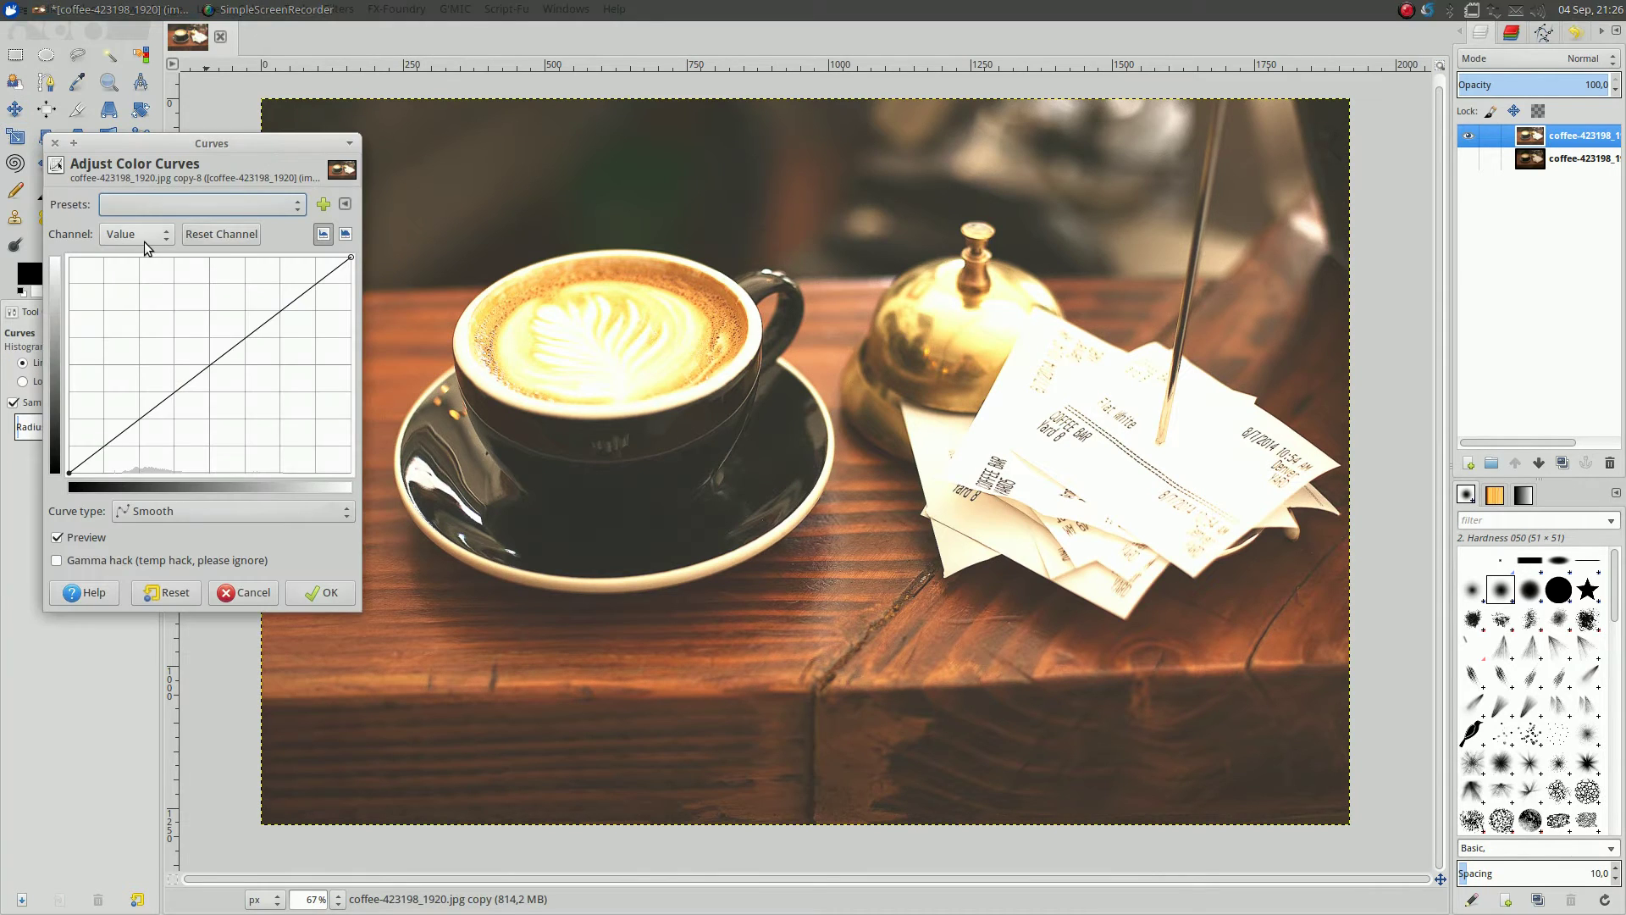
left_click(144, 242)
left_click(144, 257)
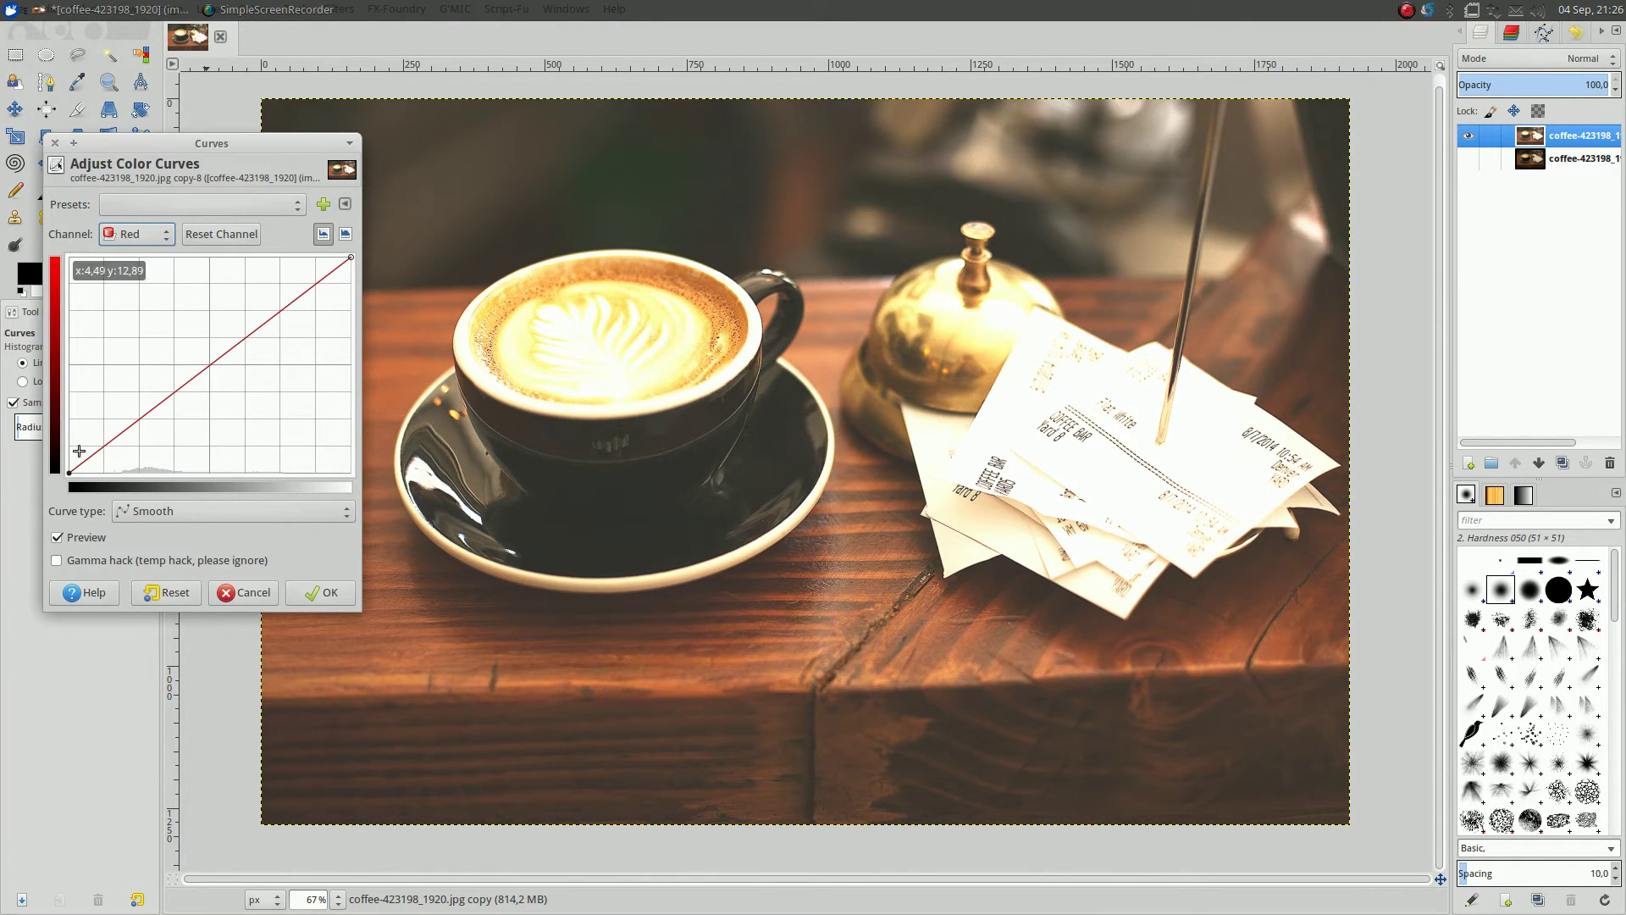
left_click_drag(71, 476, 113, 474)
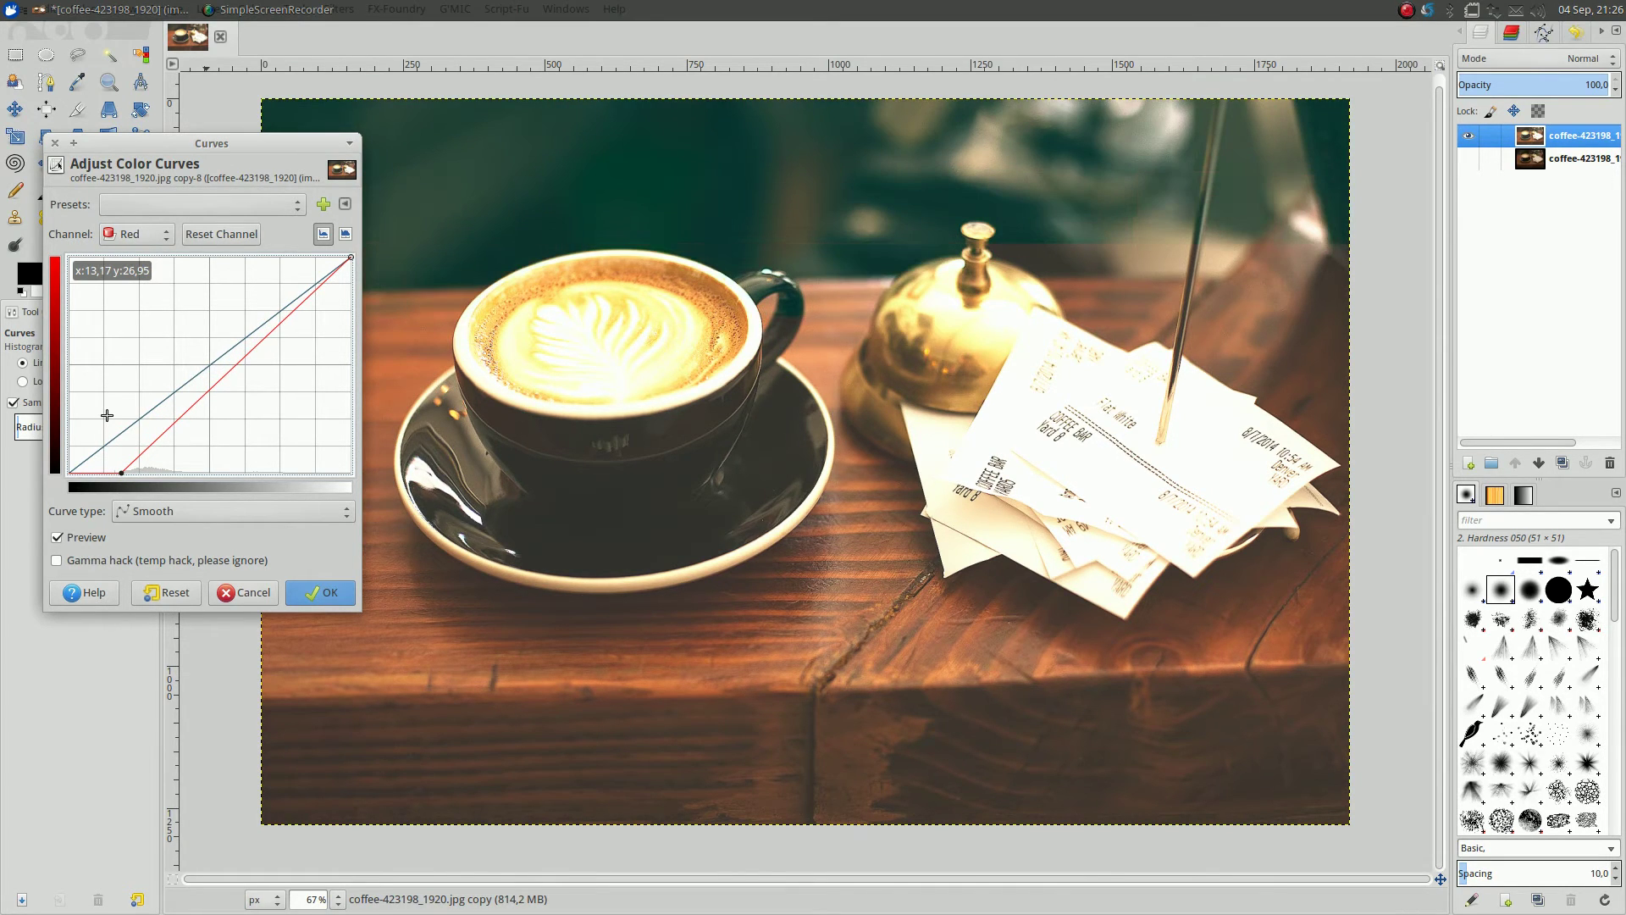
Lift the Green and Blue channel curves in the shadows and apply the teal grade
left_click(147, 235)
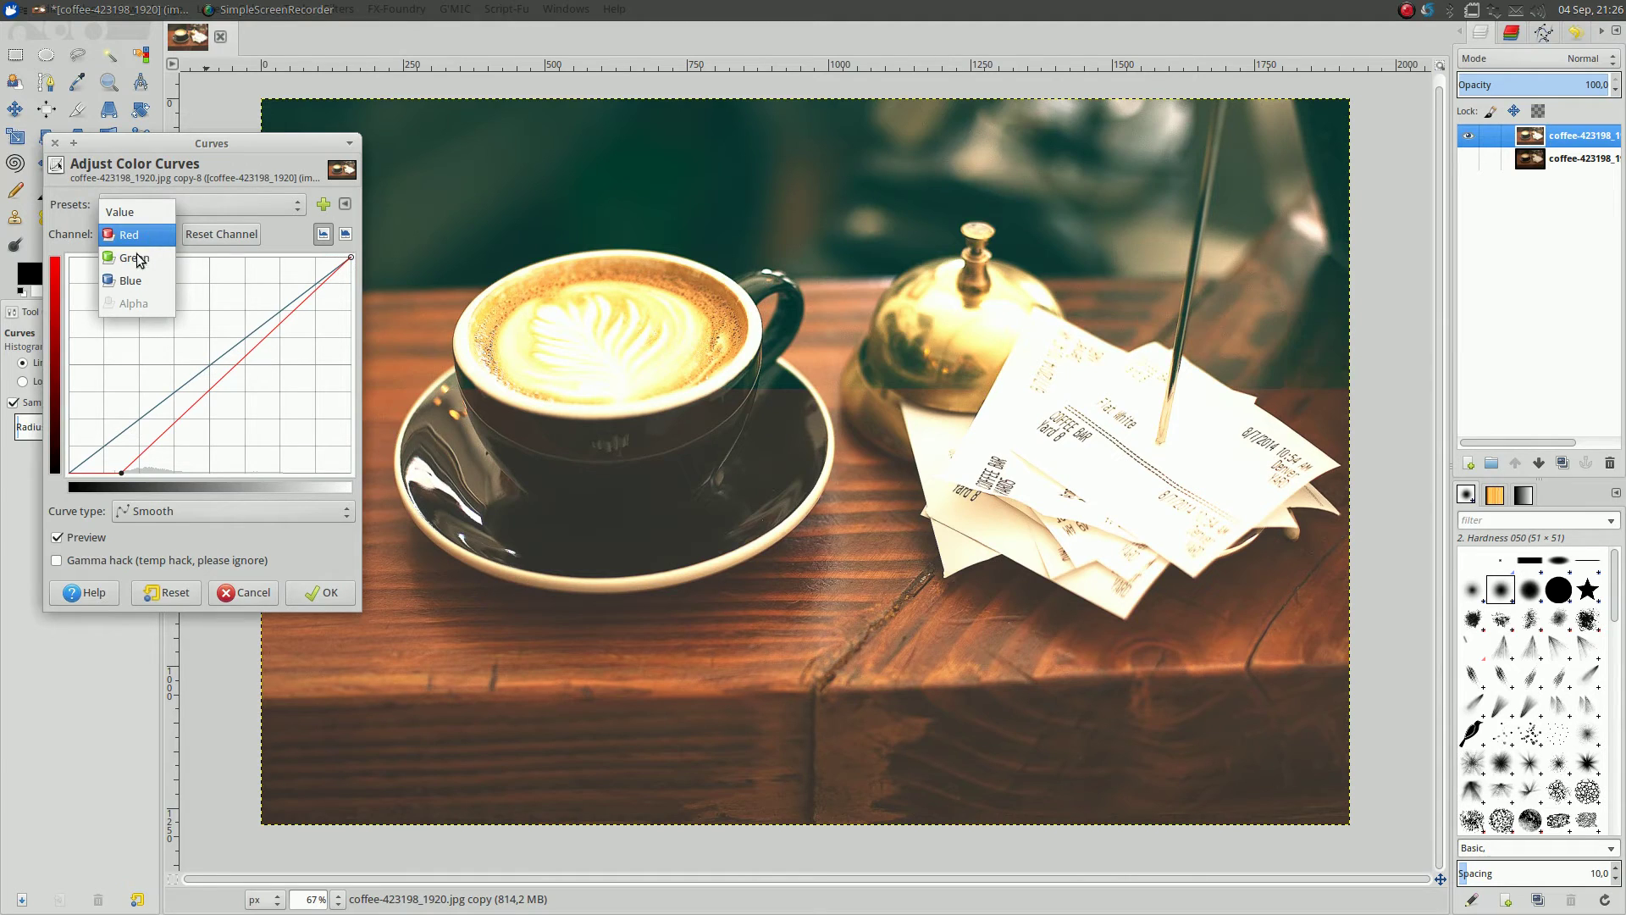
left_click(134, 257)
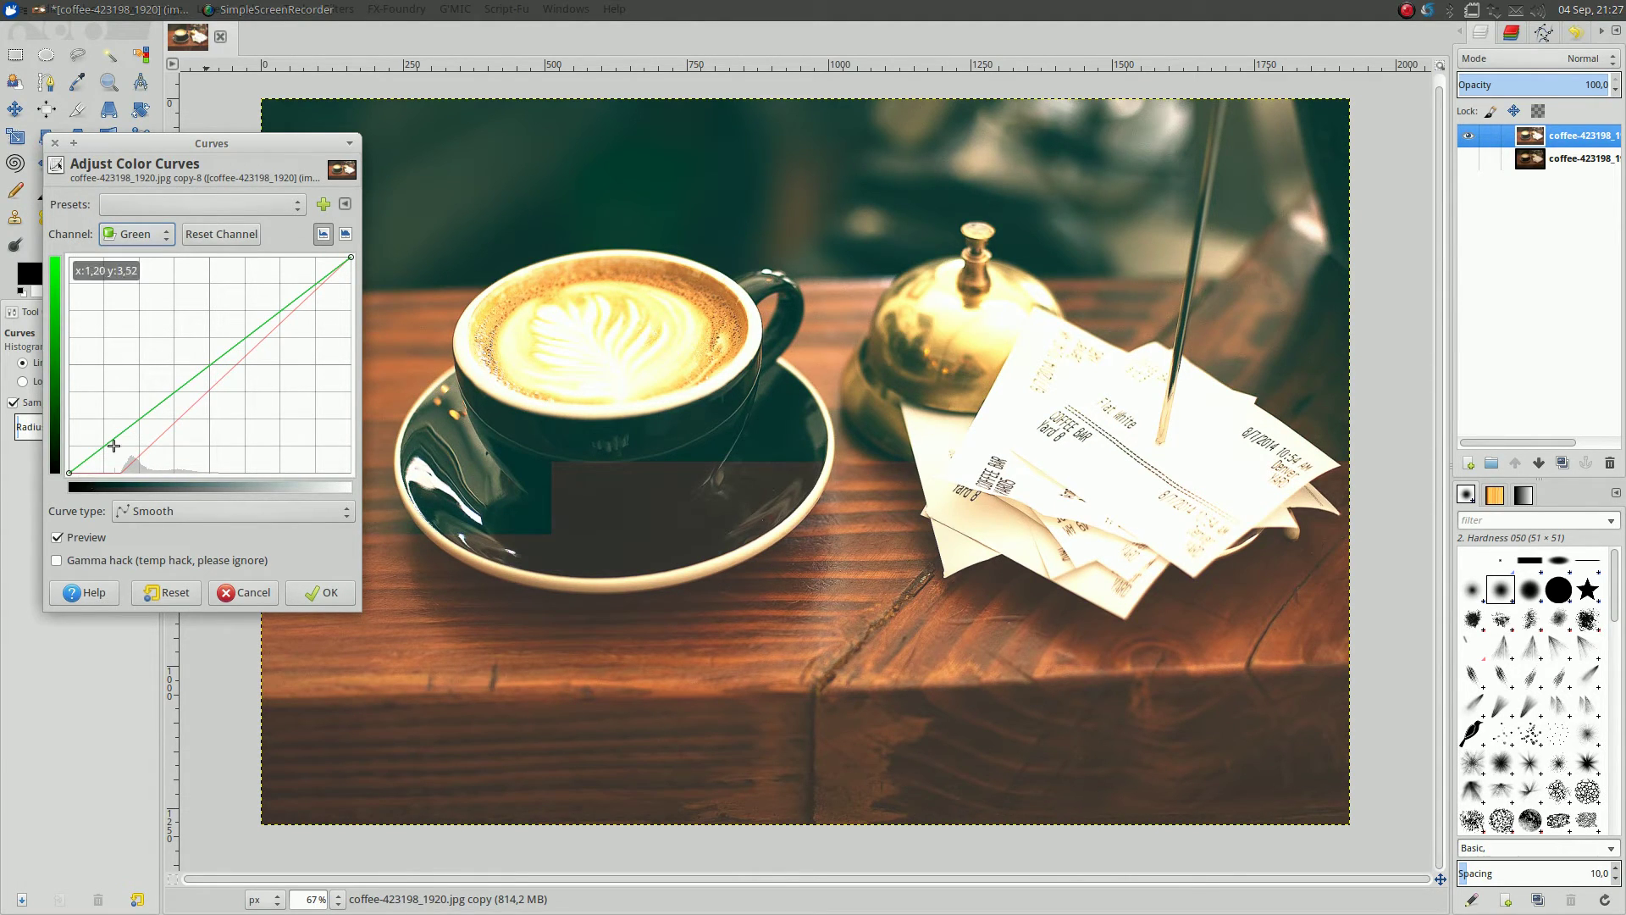
left_click_drag(142, 417, 129, 409)
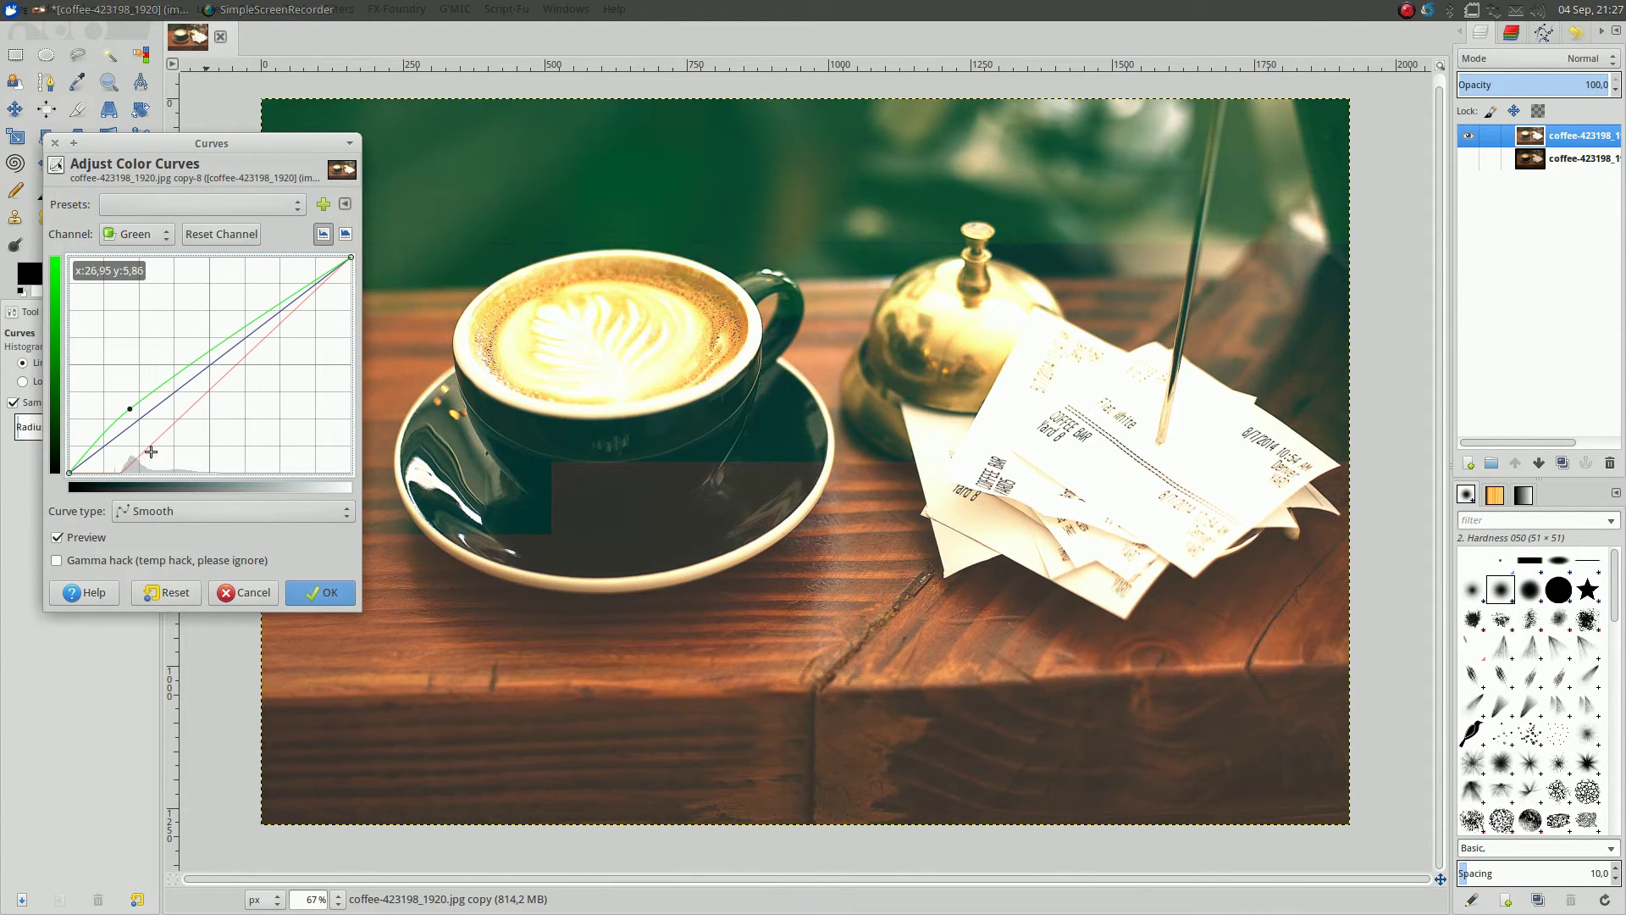
left_click(132, 236)
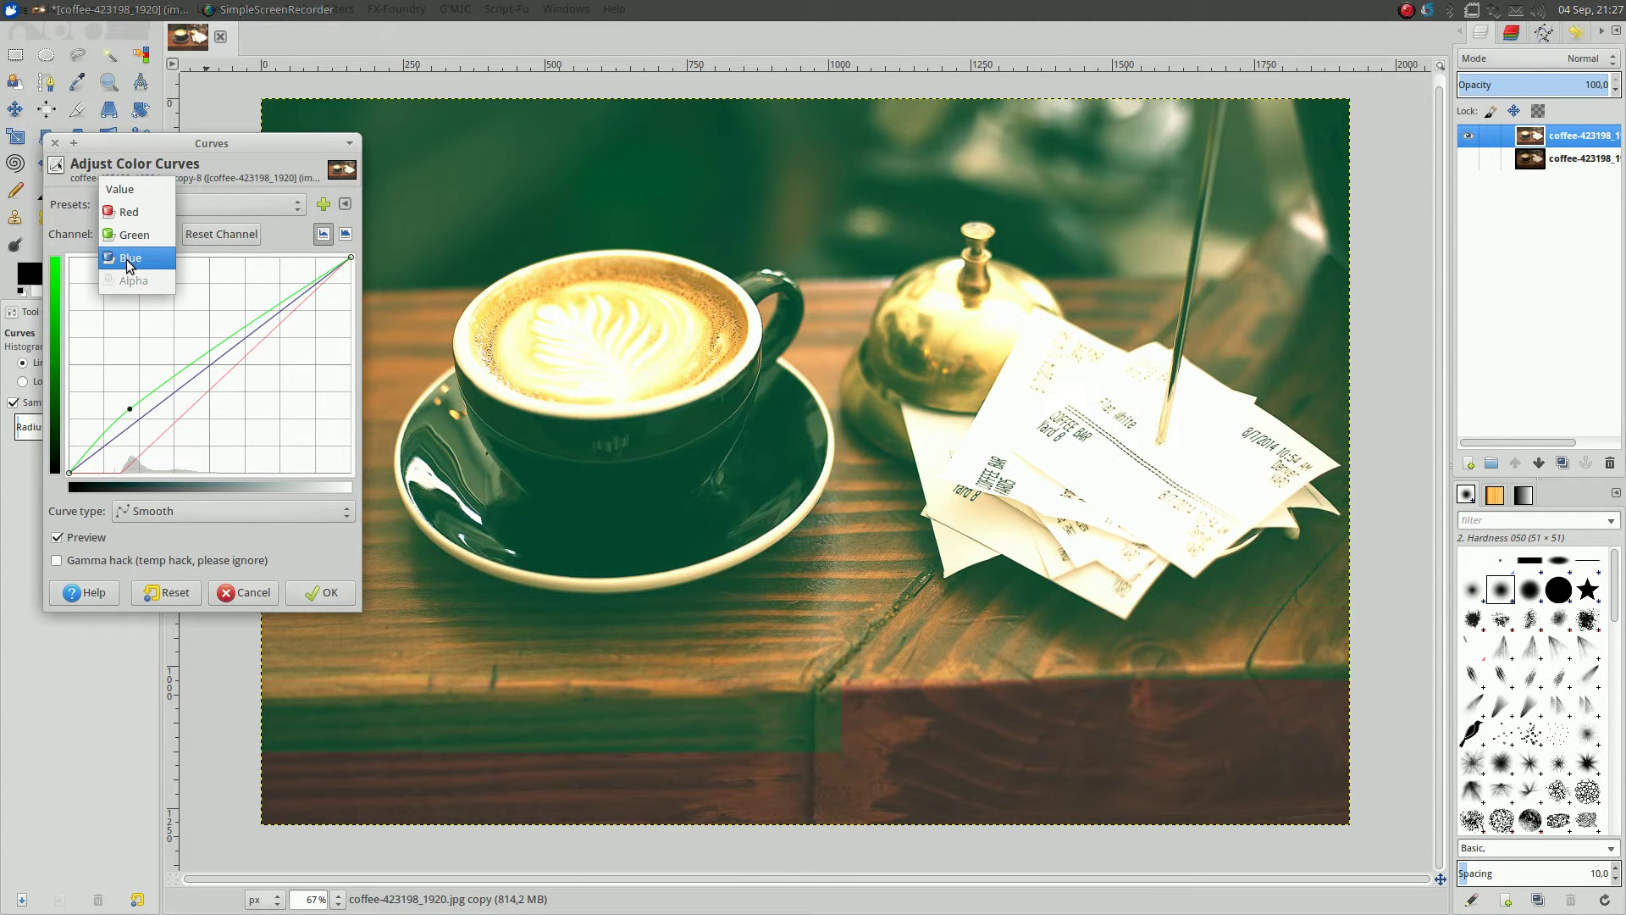
left_click(130, 259)
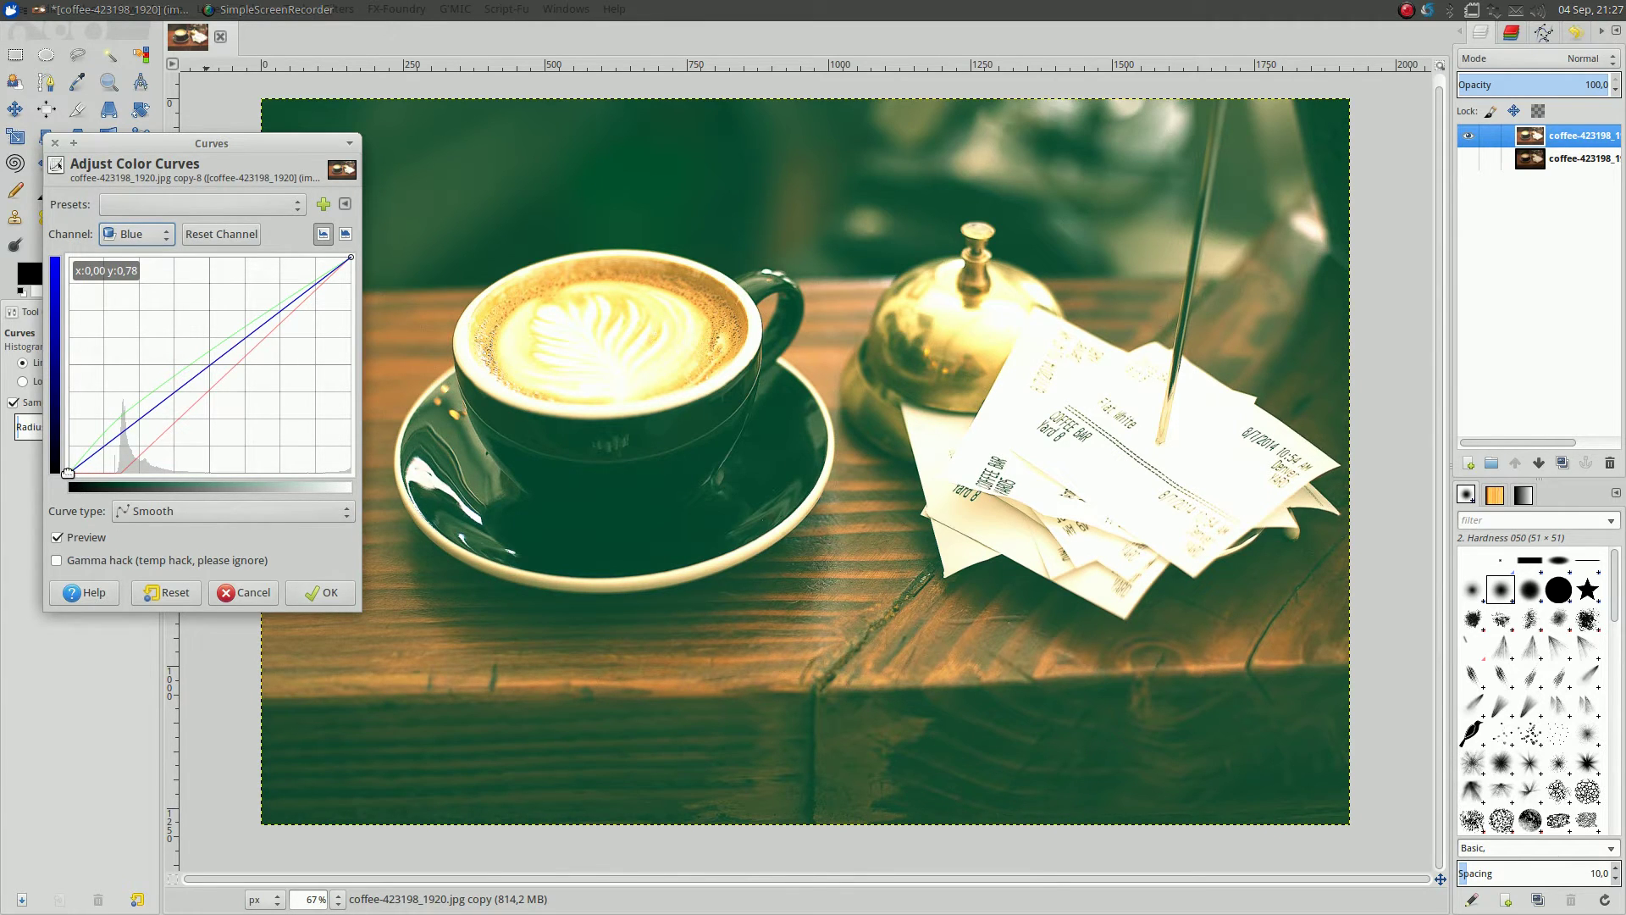
left_click_drag(123, 430, 124, 400)
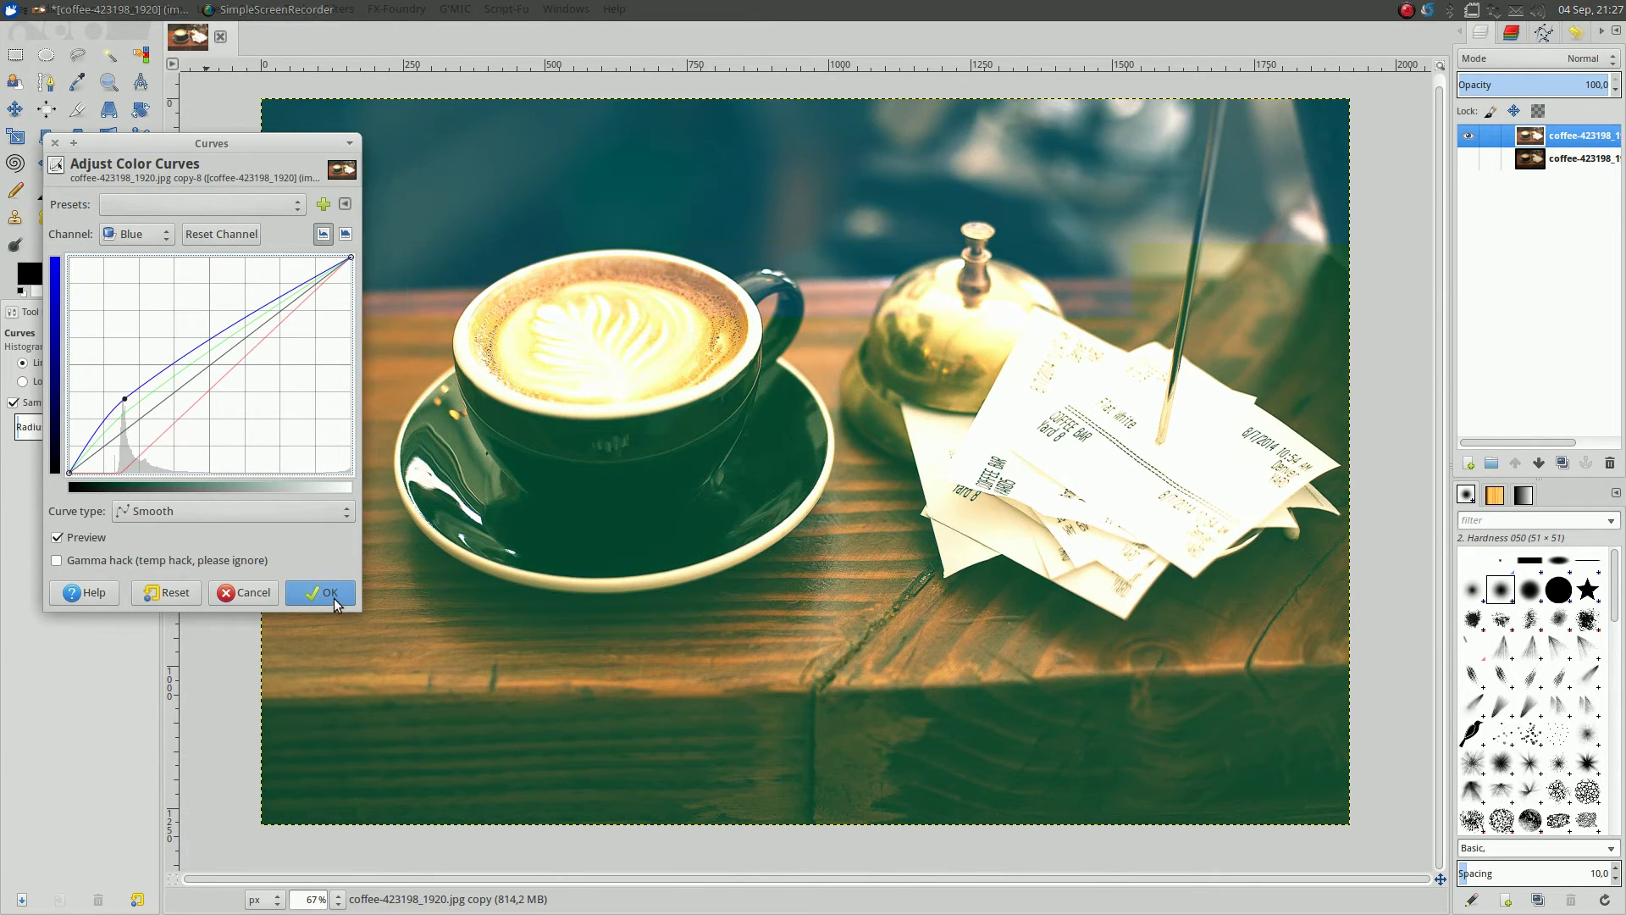
left_click(328, 593)
key("m")
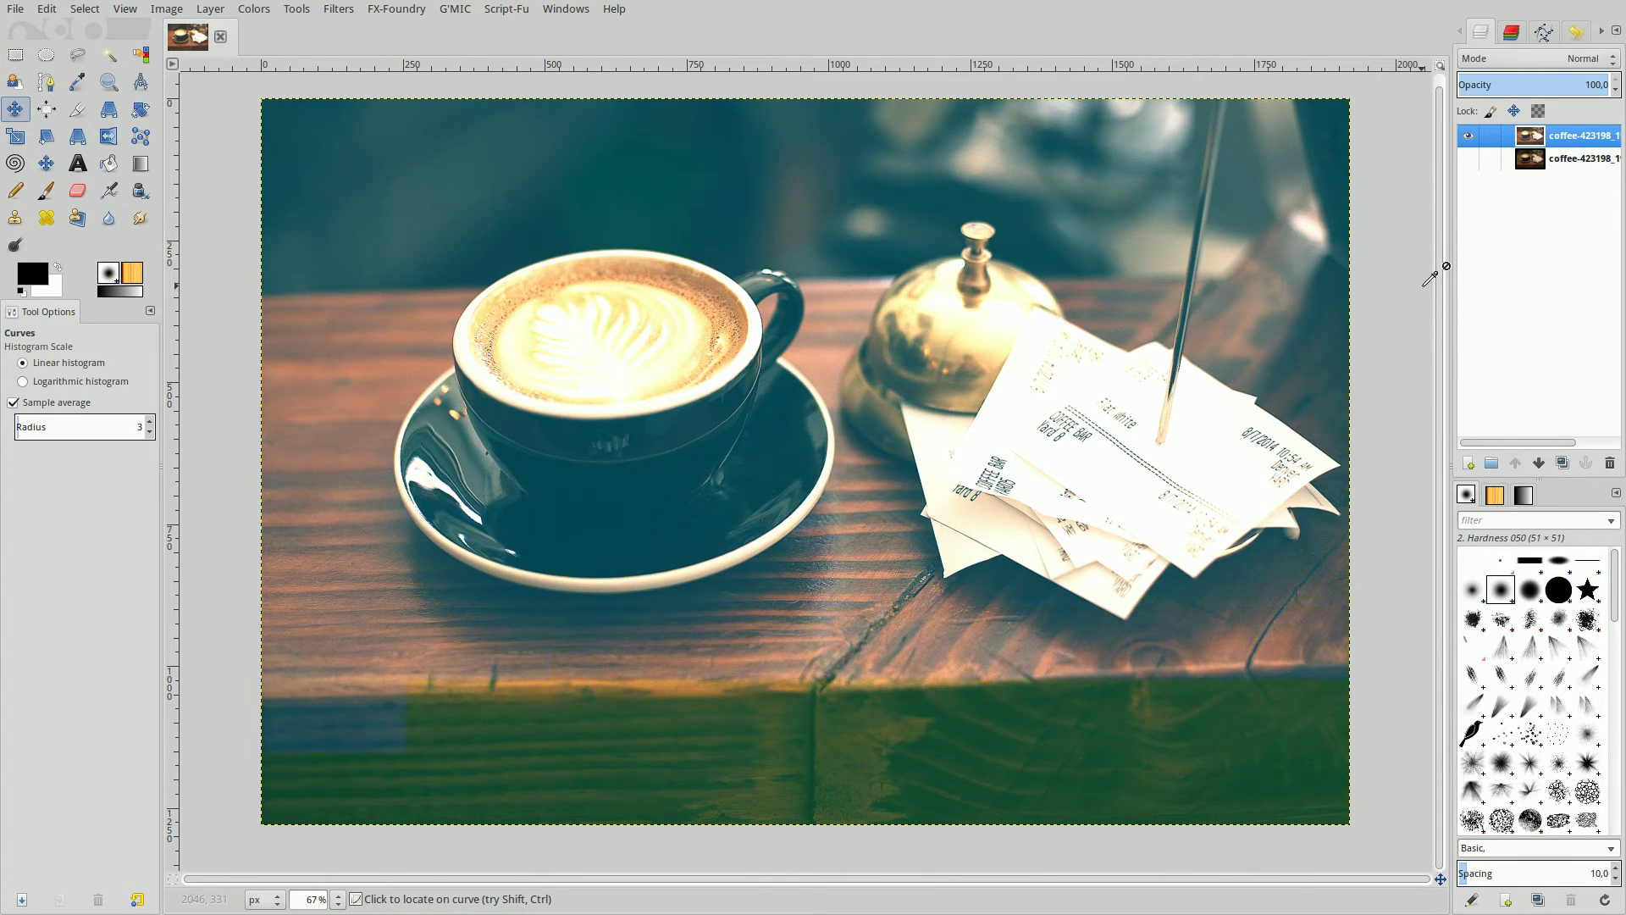
Duplicate the graded layer, hide the middle copy, and apply a Vignette with radius 1,900
left_click(1562, 464)
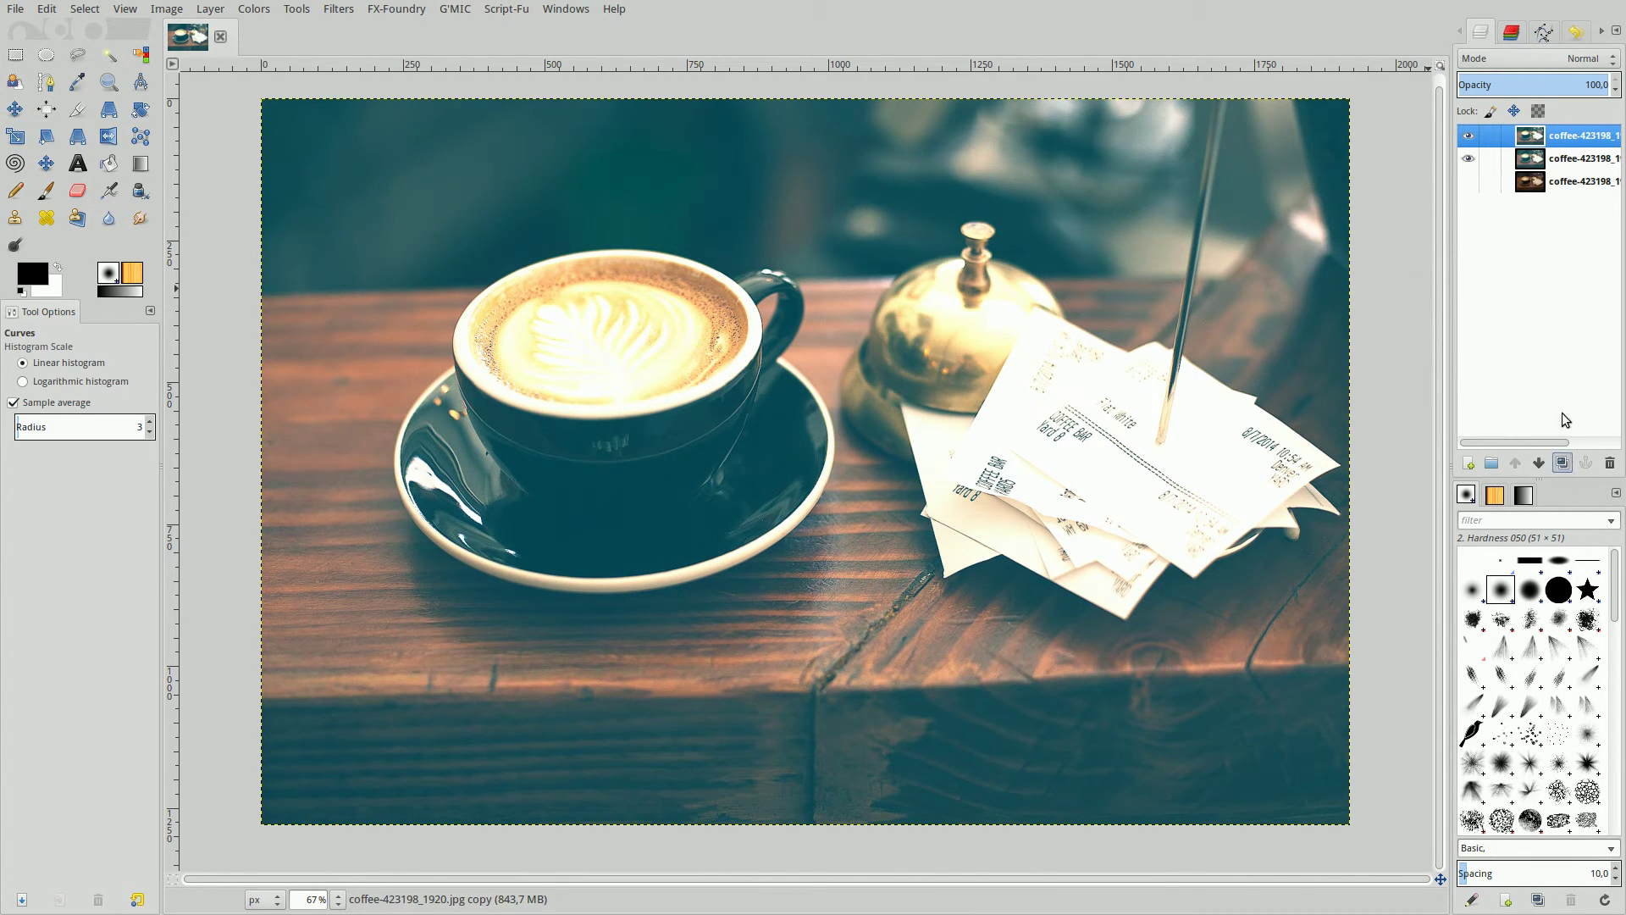
left_click(1468, 159)
left_click(338, 9)
mouse_move(383, 171)
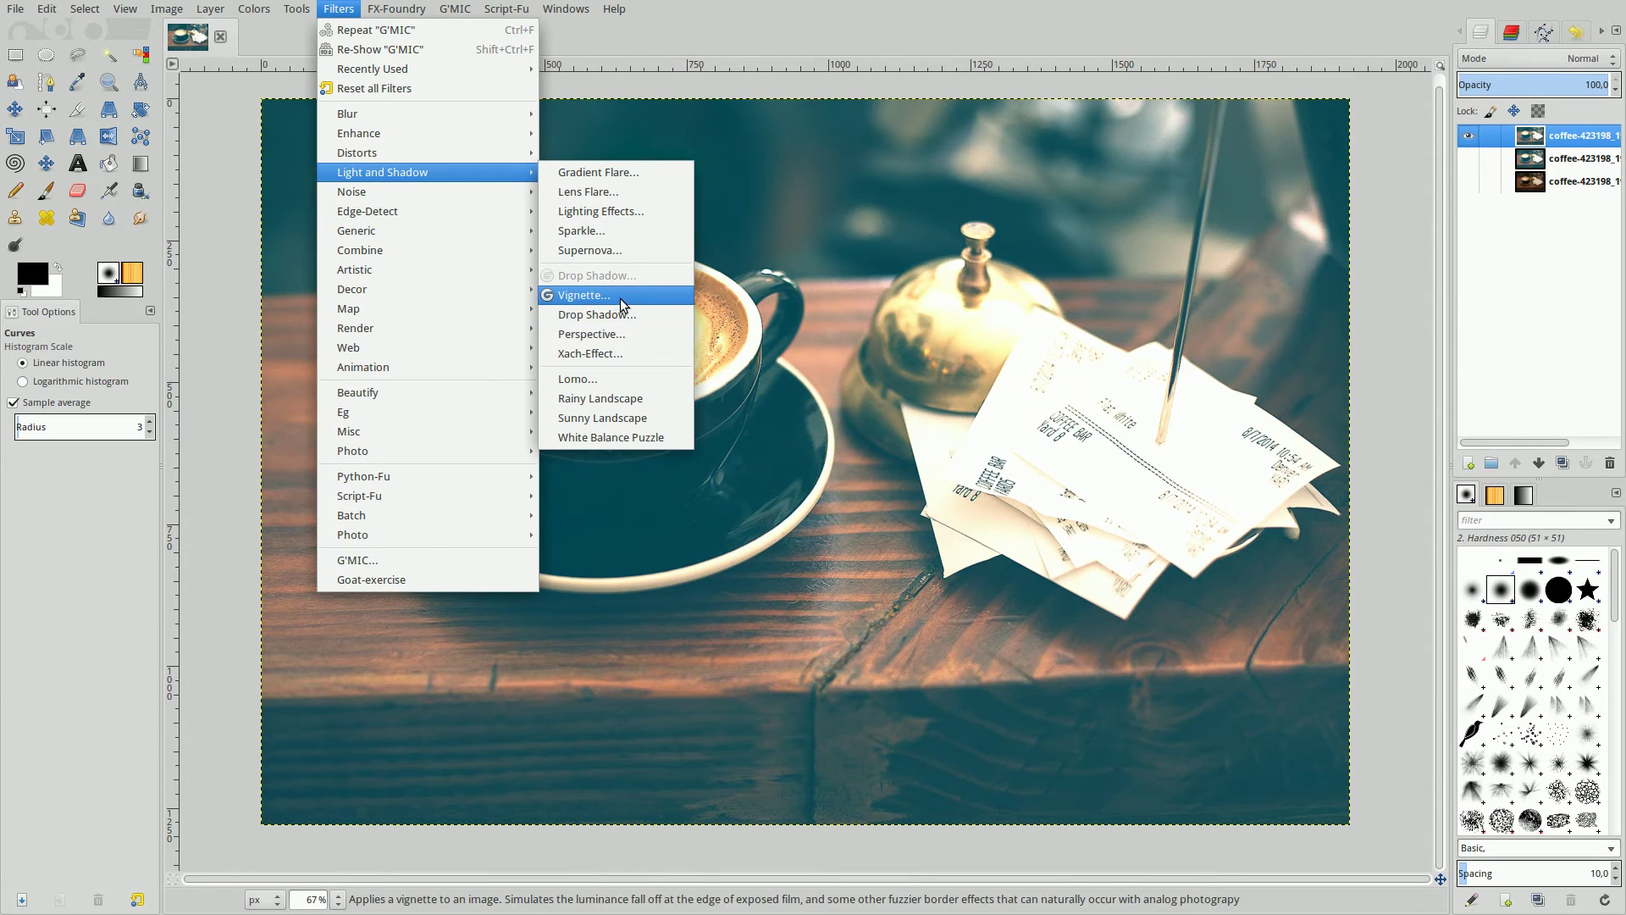
left_click(621, 297)
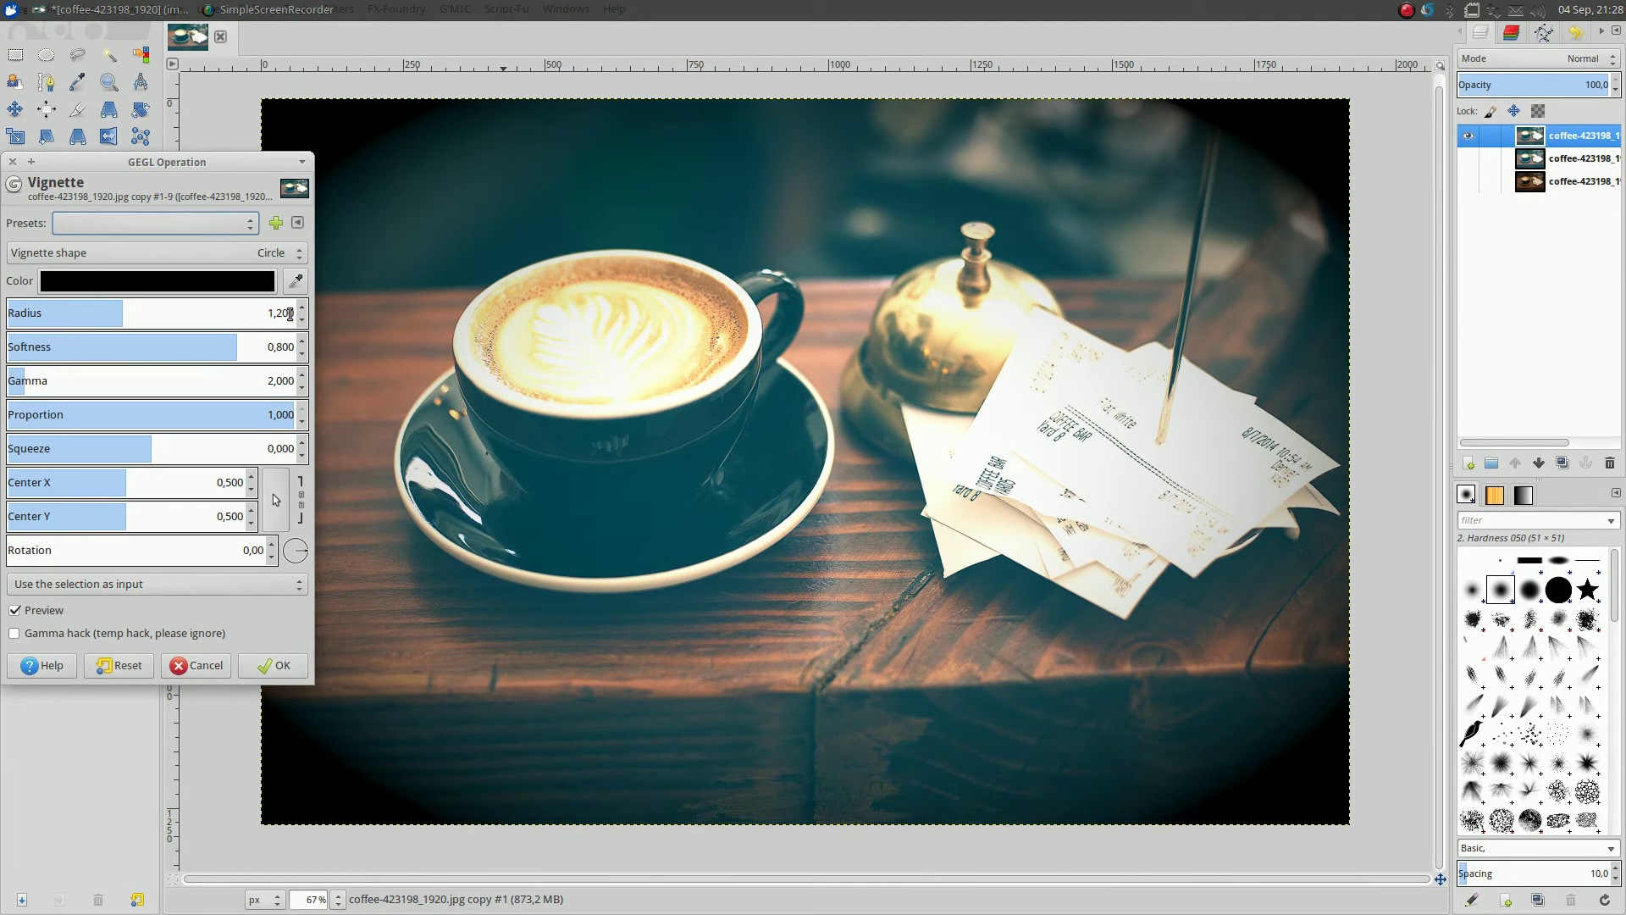
double_click(289, 314)
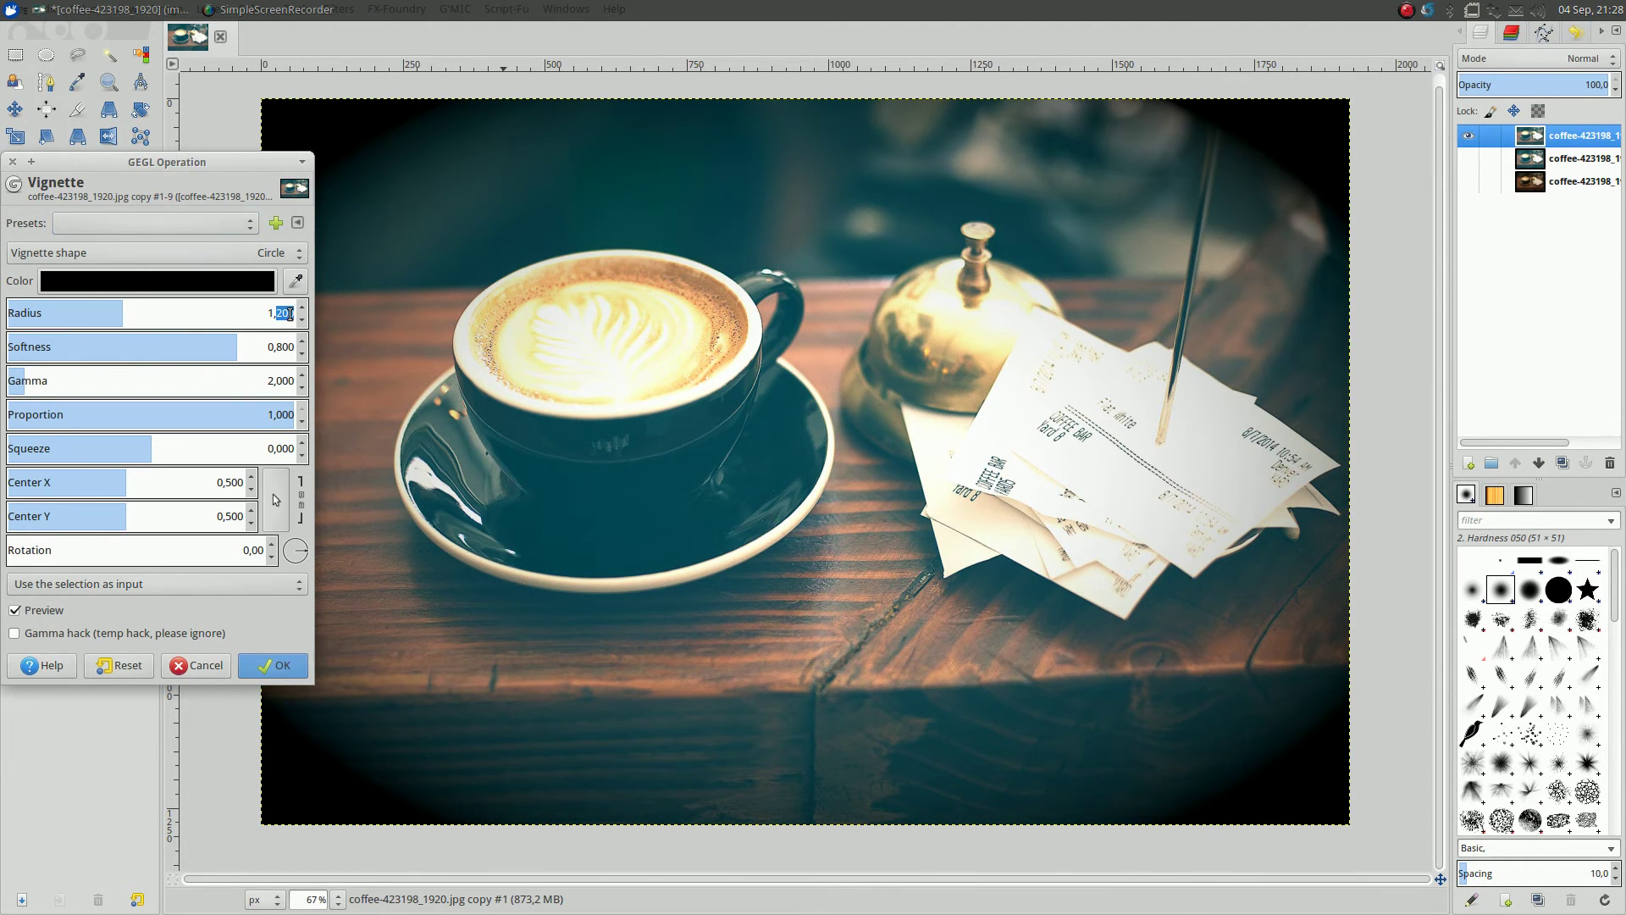
type("9")
key("Tab")
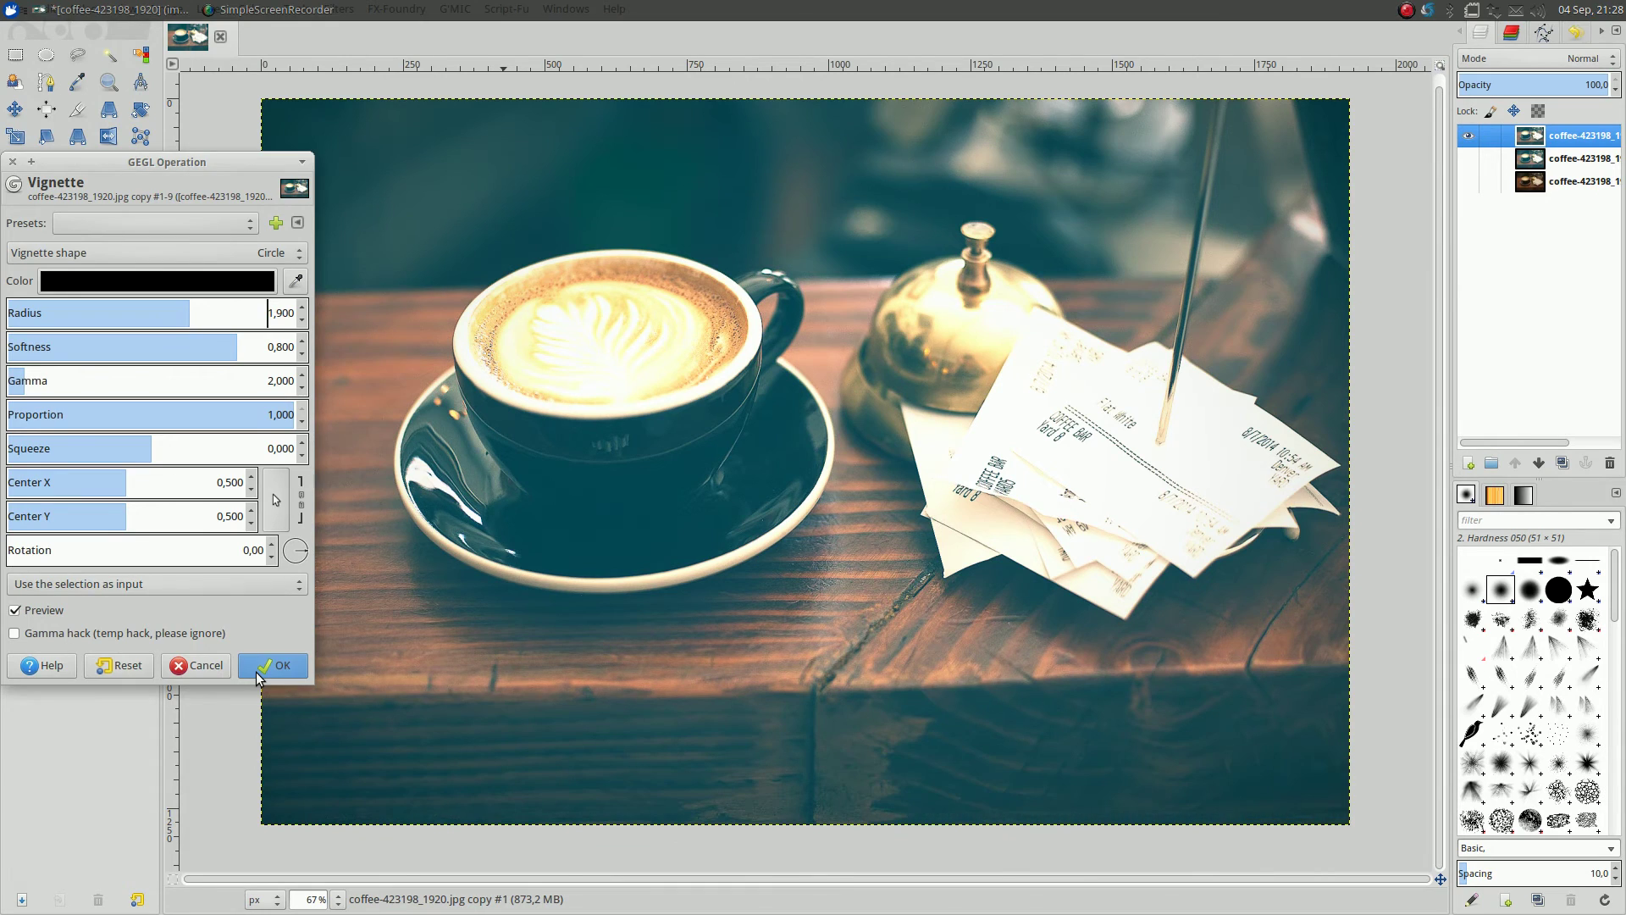
left_click(260, 674)
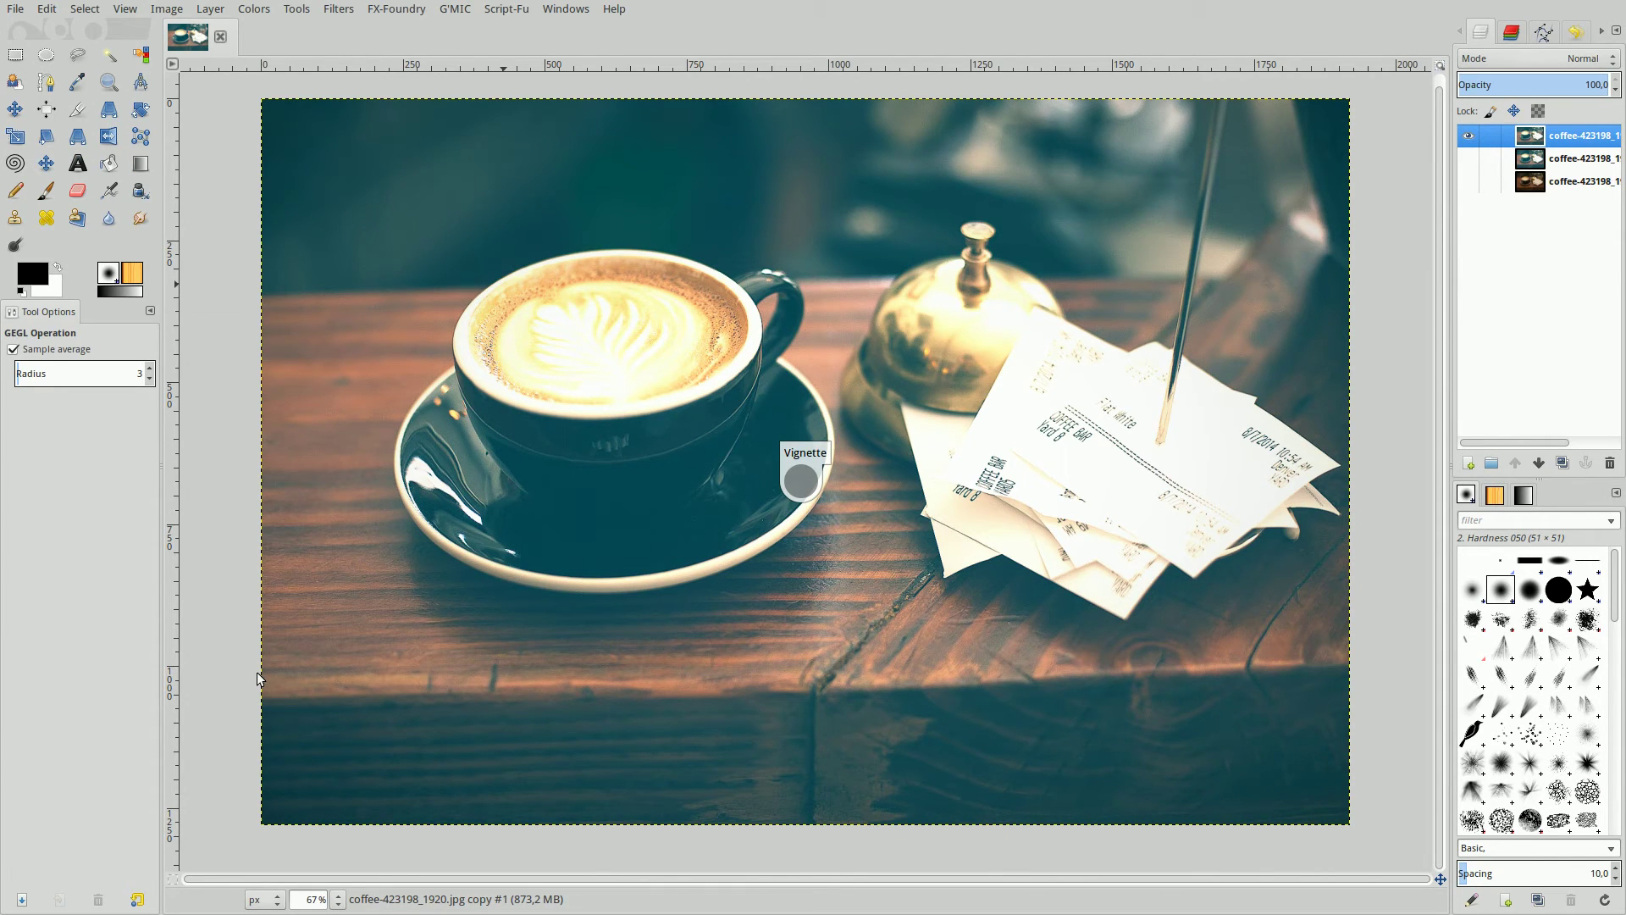
Apply Levels to the top layer with the black input level raised to 22,61
left_click(253, 9)
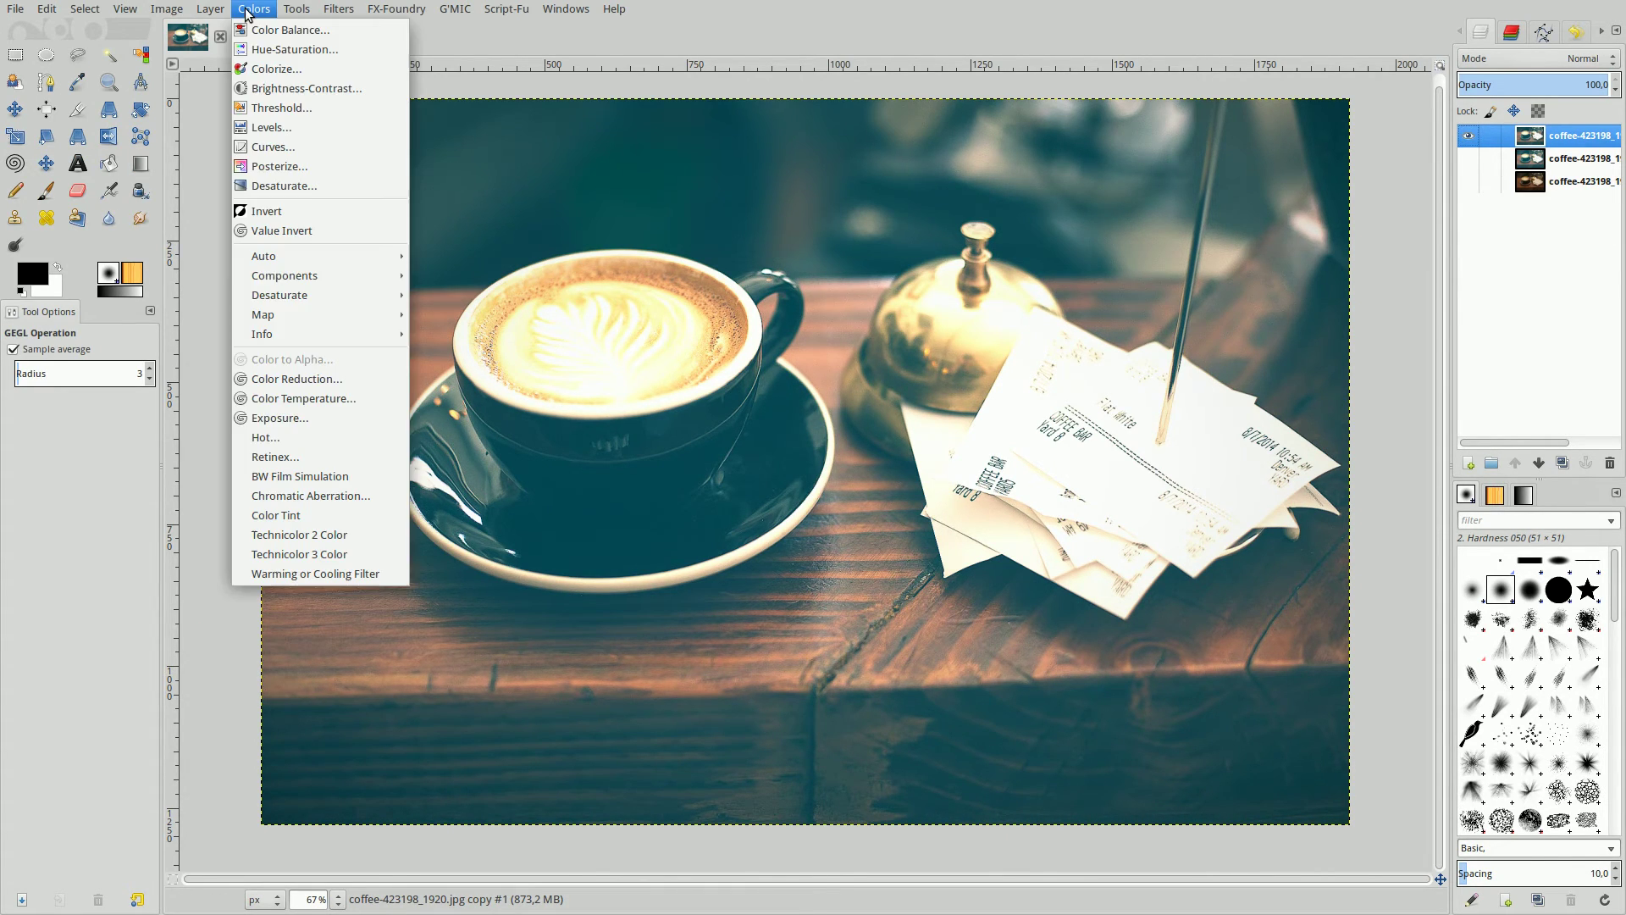
left_click(259, 129)
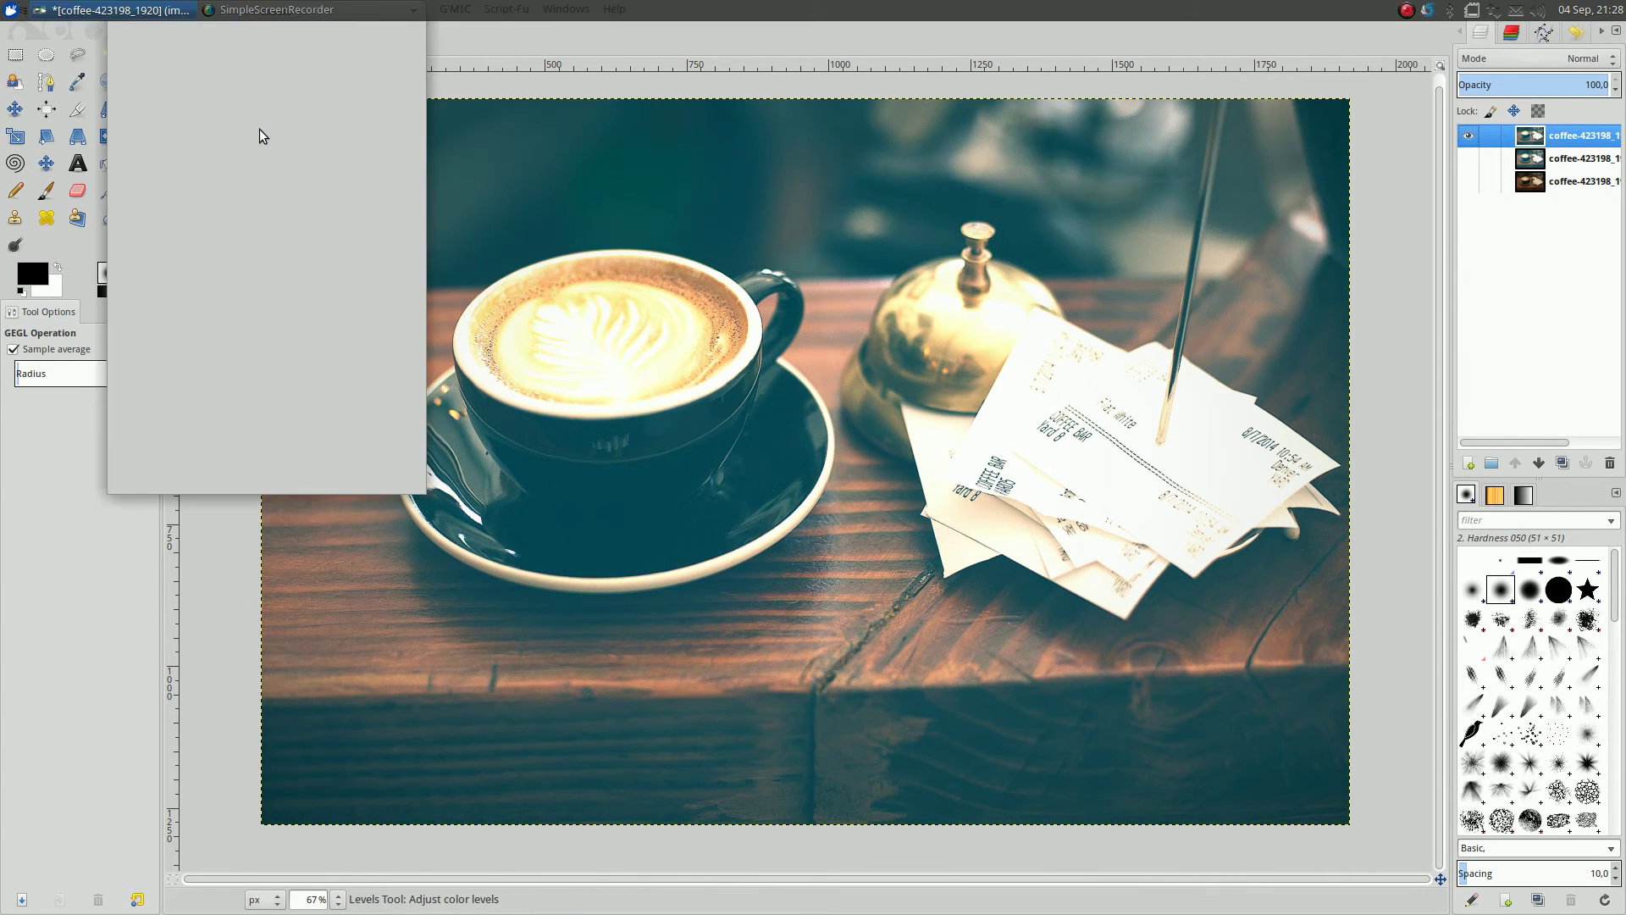
left_click_drag(128, 208, 191, 208)
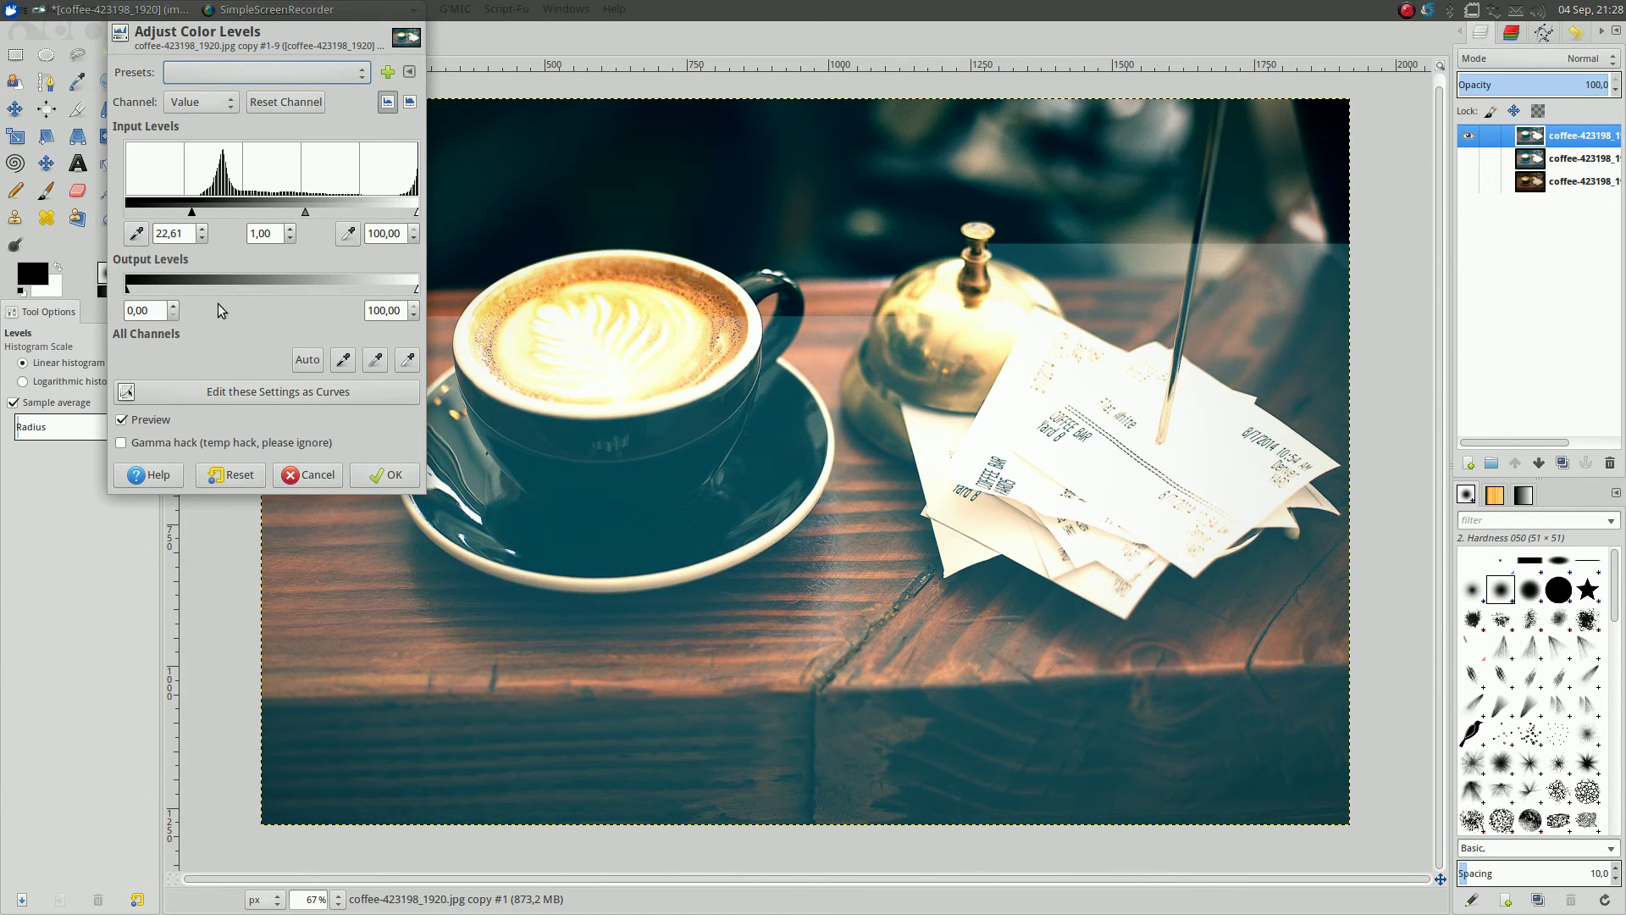
left_click(376, 473)
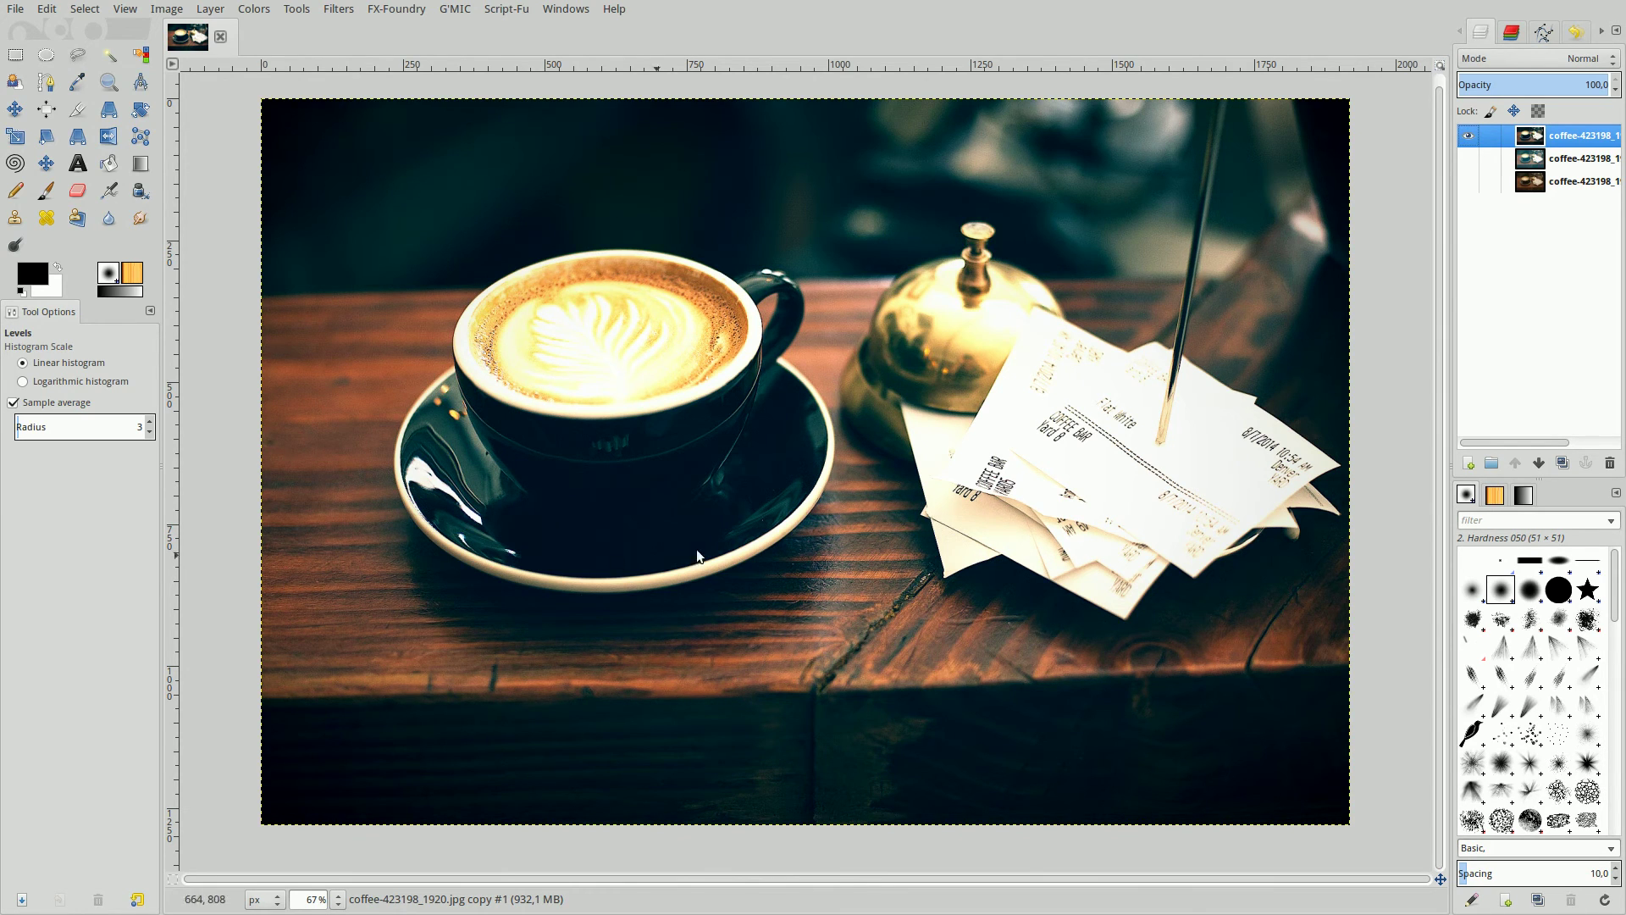
left_click(1469, 136)
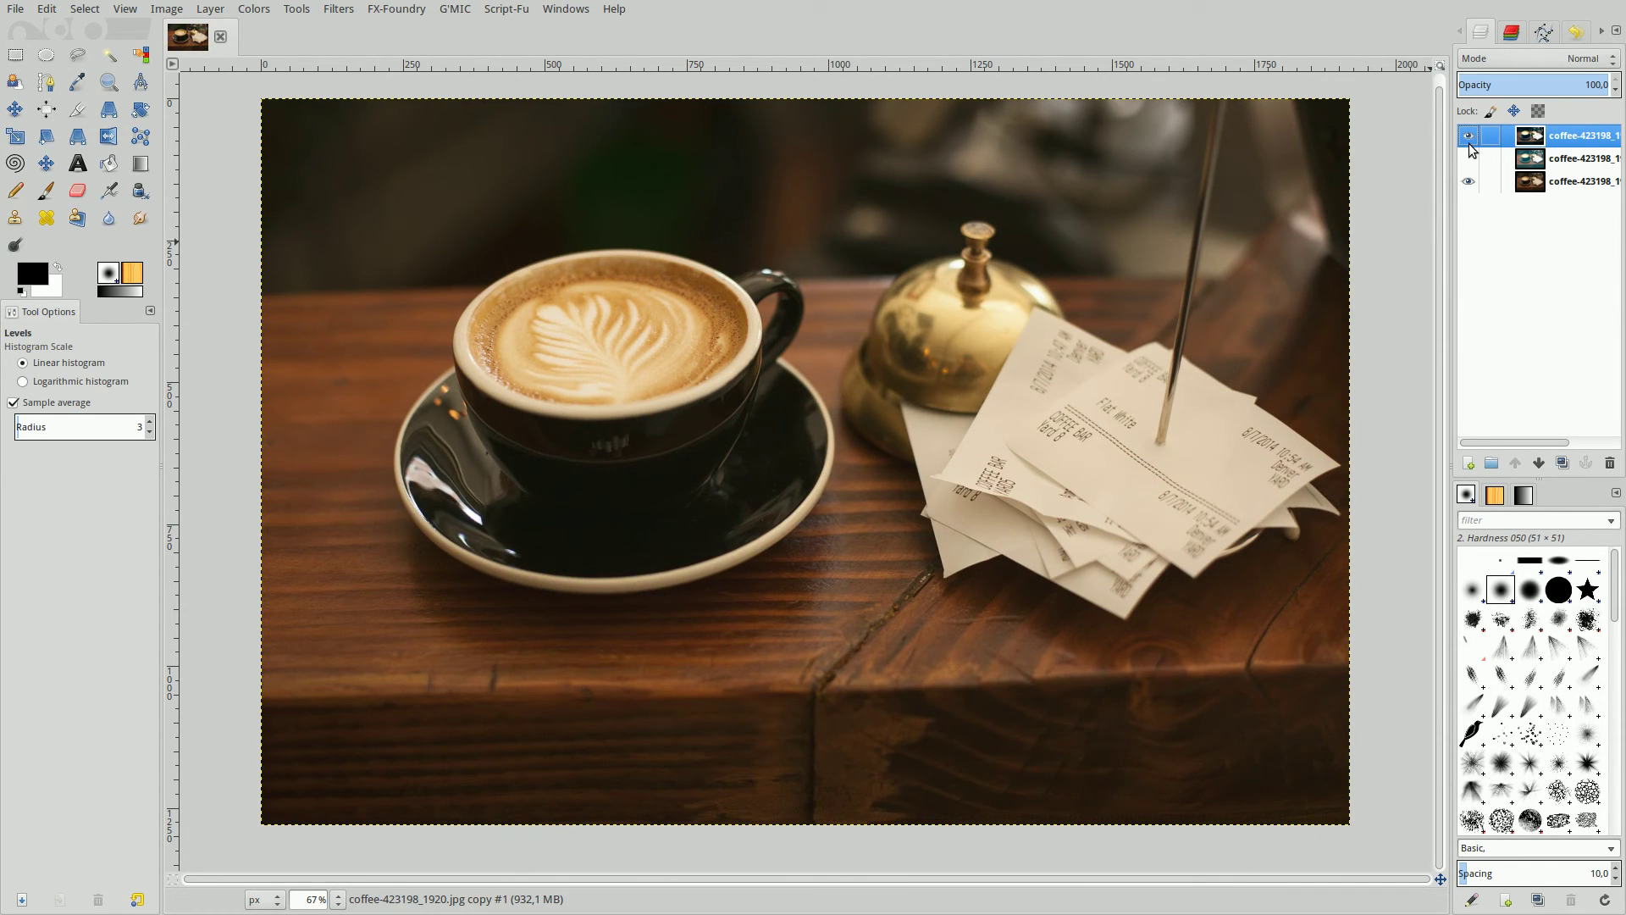
left_click(1469, 136)
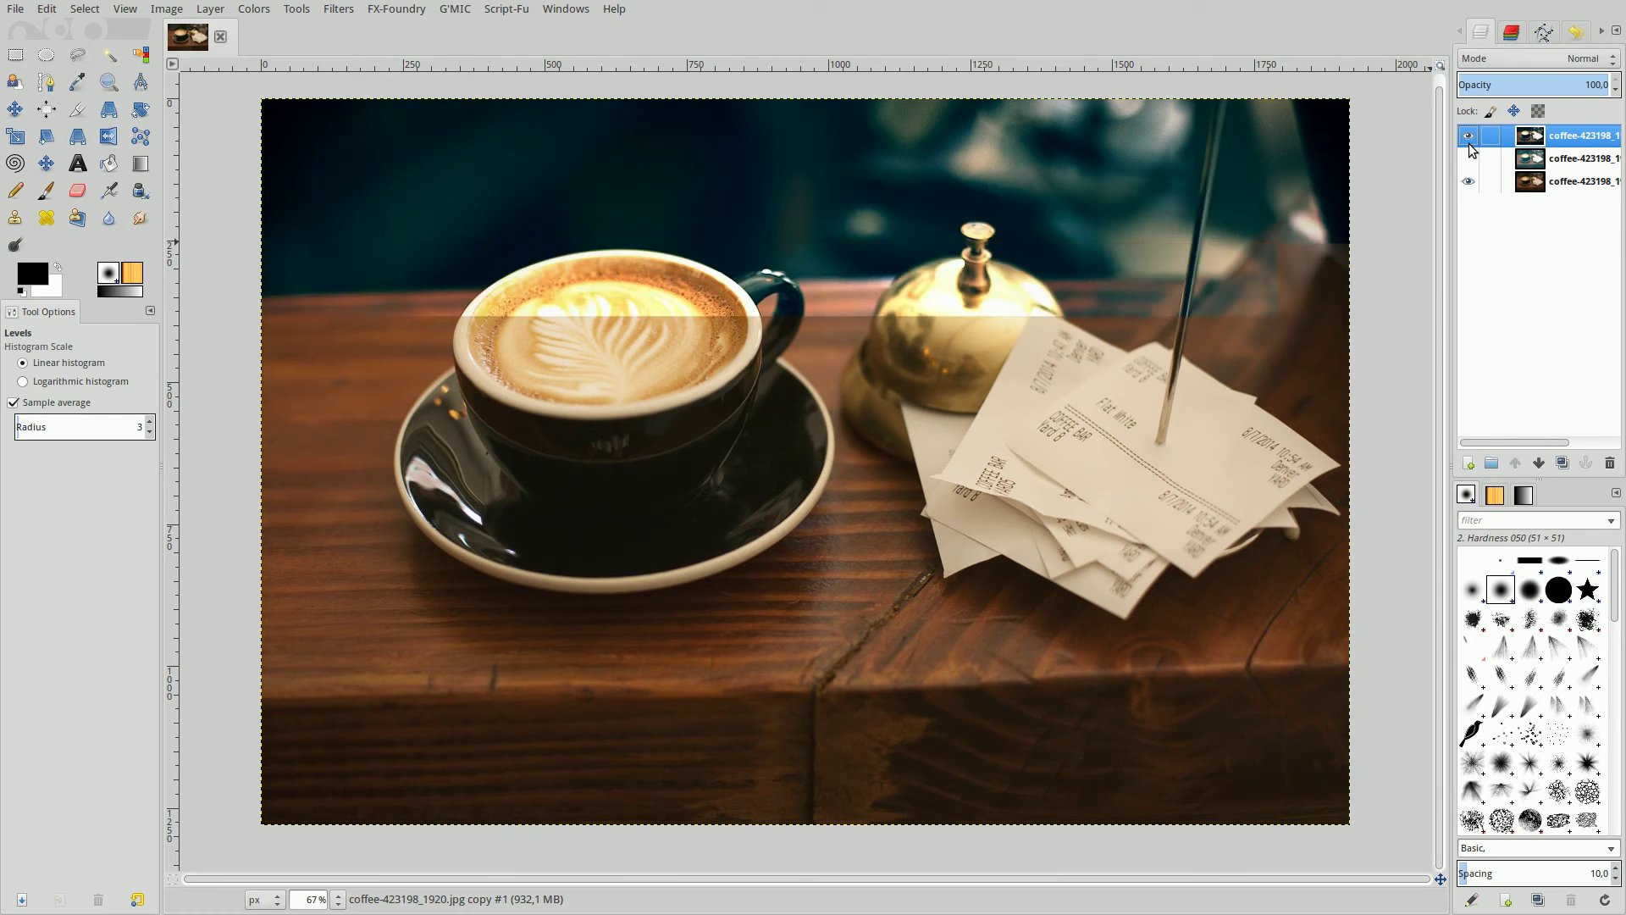